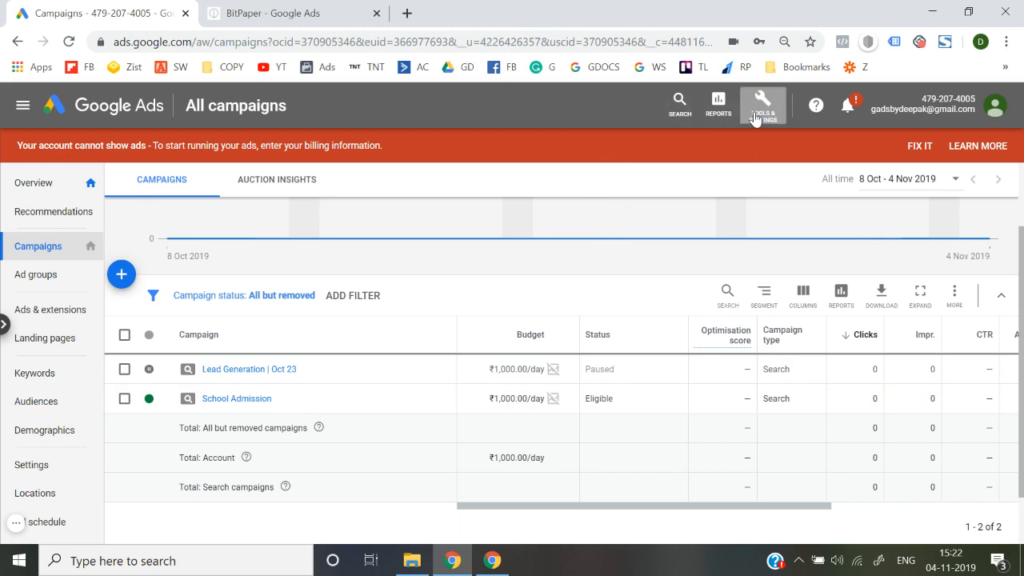
Display the bulk action tools in Google Ads, and handwrite "20 campaigns" with lines above and below it on the BitPaper whiteboard.
left_click(762, 104)
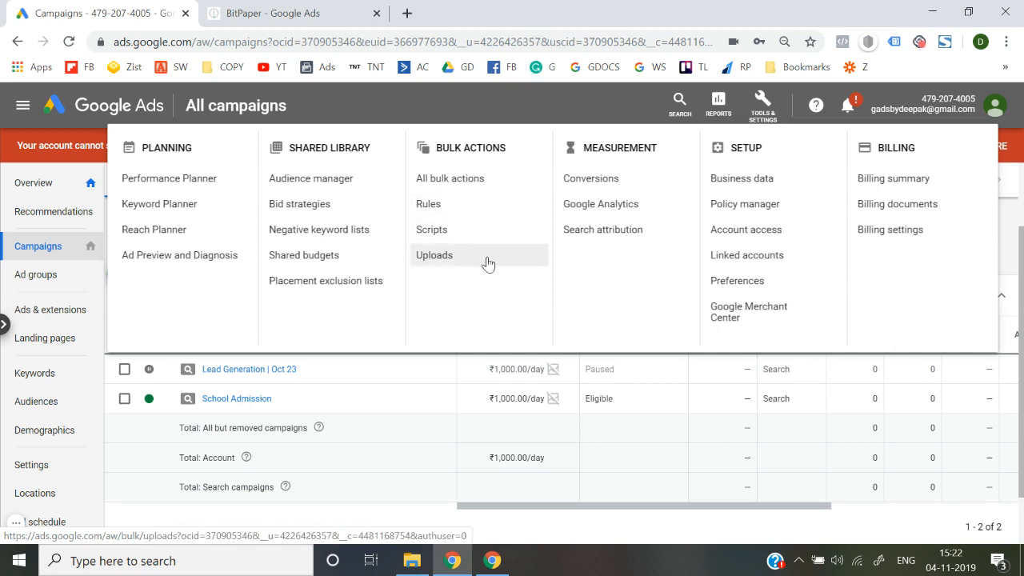
left_click(232, 12)
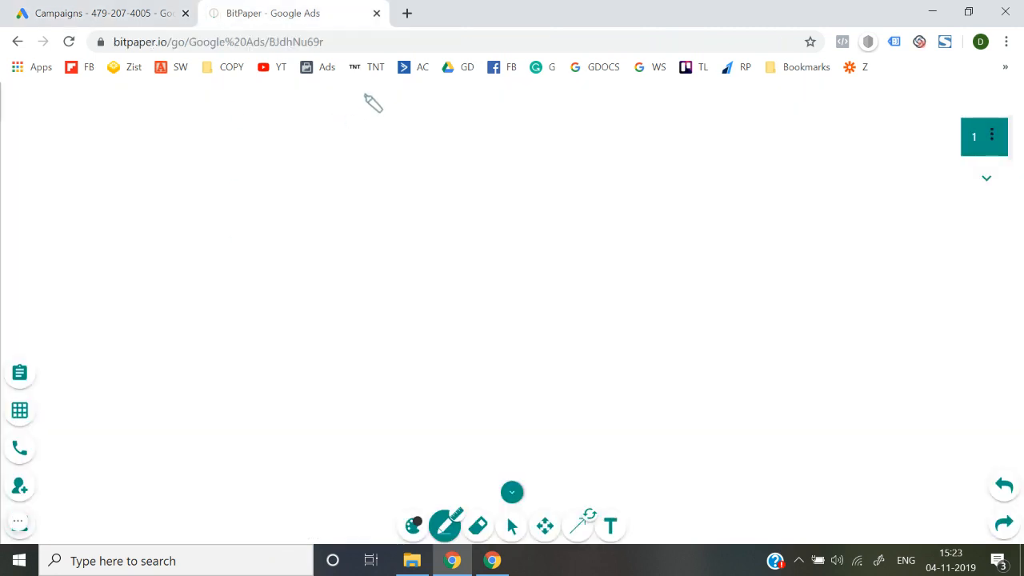
mouse_move(349, 110)
left_mouse_down()
mouse_move(355, 126)
mouse_move(541, 108)
mouse_move(560, 133)
mouse_move(579, 102)
mouse_move(609, 105)
left_mouse_up()
left_click(616, 100)
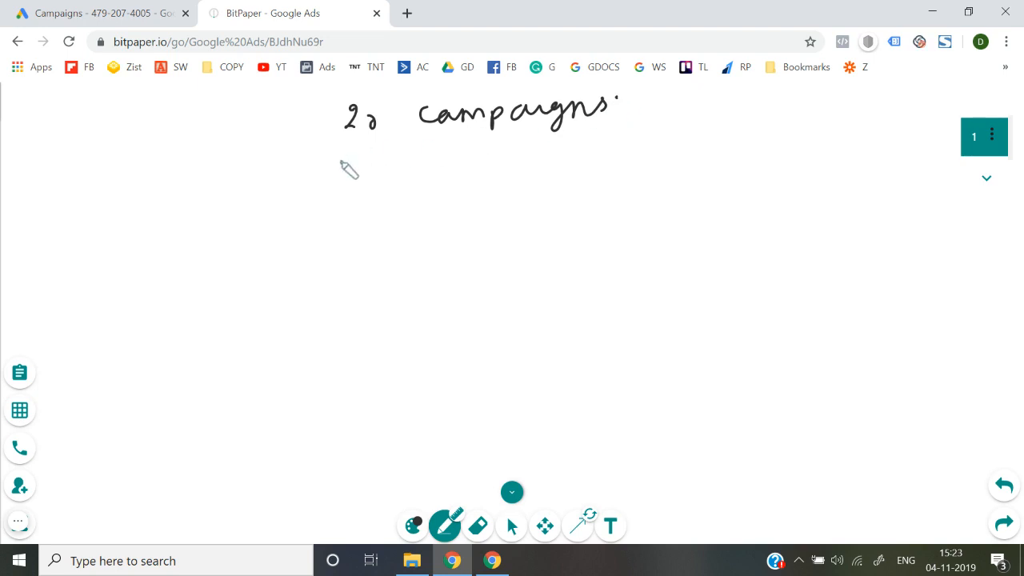
left_click_drag(339, 154, 612, 119)
left_click_drag(394, 103, 588, 85)
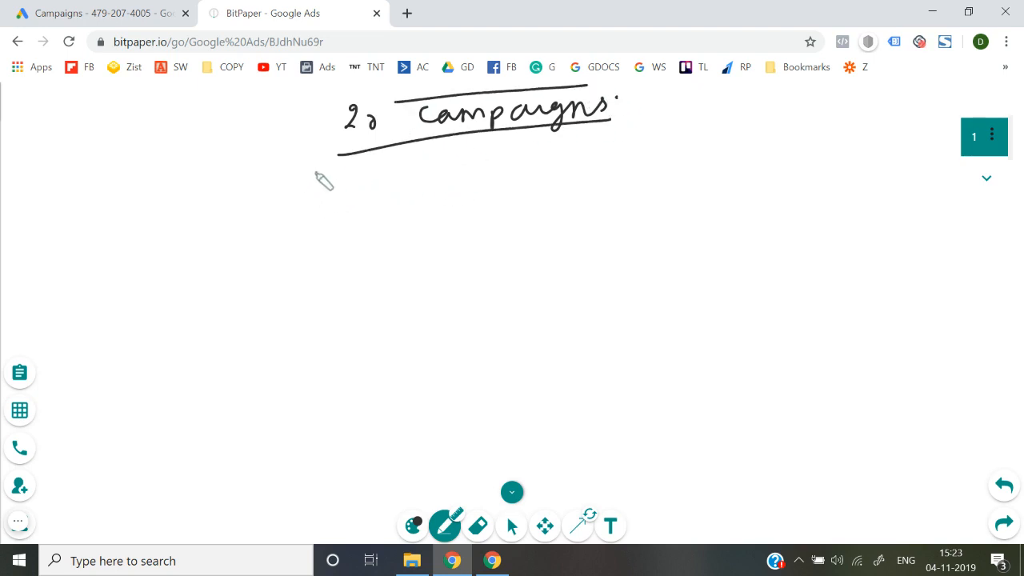
Handwrite the label "Total" followed by a short mark beside the "20 campaigns" line.
left_click_drag(160, 147, 181, 144)
mouse_move(171, 146)
left_mouse_down()
mouse_move(173, 166)
mouse_move(191, 152)
mouse_move(213, 161)
left_mouse_up()
left_click(212, 141)
left_click_drag(206, 156, 269, 131)
left_click(305, 133)
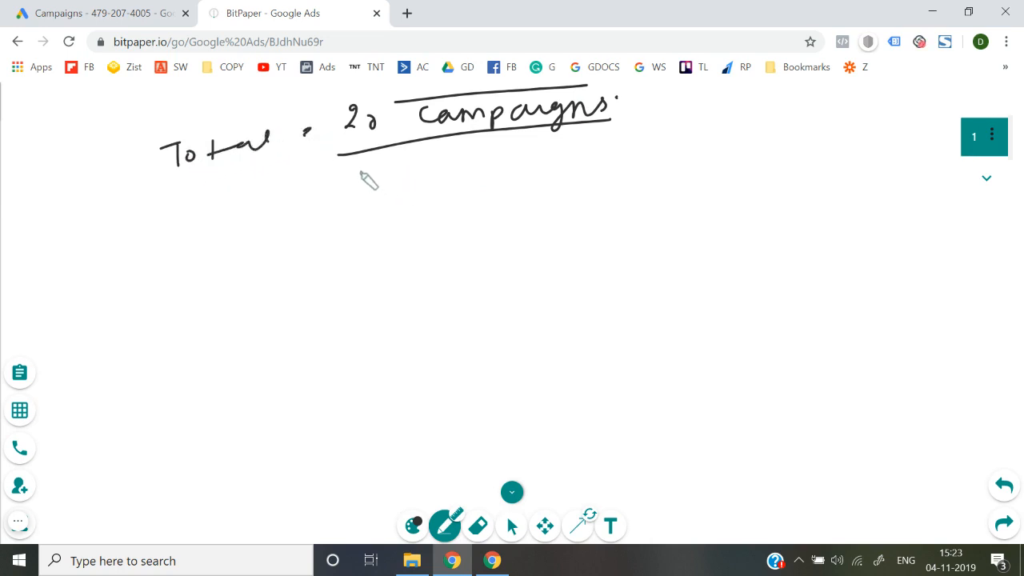
Handwrite "60 Adgroups" and "100 Ads" beneath "20 campaigns" and enclose the three lines in large square brackets.
mouse_move(367, 171)
left_mouse_down()
mouse_move(369, 185)
mouse_move(387, 177)
left_mouse_up()
mouse_move(453, 191)
left_mouse_down()
mouse_move(472, 185)
mouse_move(471, 176)
left_mouse_up()
mouse_move(479, 184)
left_mouse_down()
mouse_move(490, 170)
mouse_move(602, 156)
mouse_move(625, 164)
left_mouse_up()
left_click_drag(351, 248, 352, 278)
left_click_drag(376, 259, 393, 261)
left_click_drag(409, 249, 407, 251)
mouse_move(469, 258)
left_mouse_down()
mouse_move(487, 258)
mouse_move(504, 240)
left_mouse_up()
mouse_move(512, 240)
left_mouse_down()
mouse_move(520, 226)
mouse_move(530, 238)
left_mouse_up()
left_click_drag(537, 232, 550, 228)
left_click_drag(328, 96, 307, 314)
mouse_move(640, 88)
left_mouse_down()
mouse_move(677, 101)
mouse_move(695, 279)
mouse_move(656, 282)
left_mouse_up()
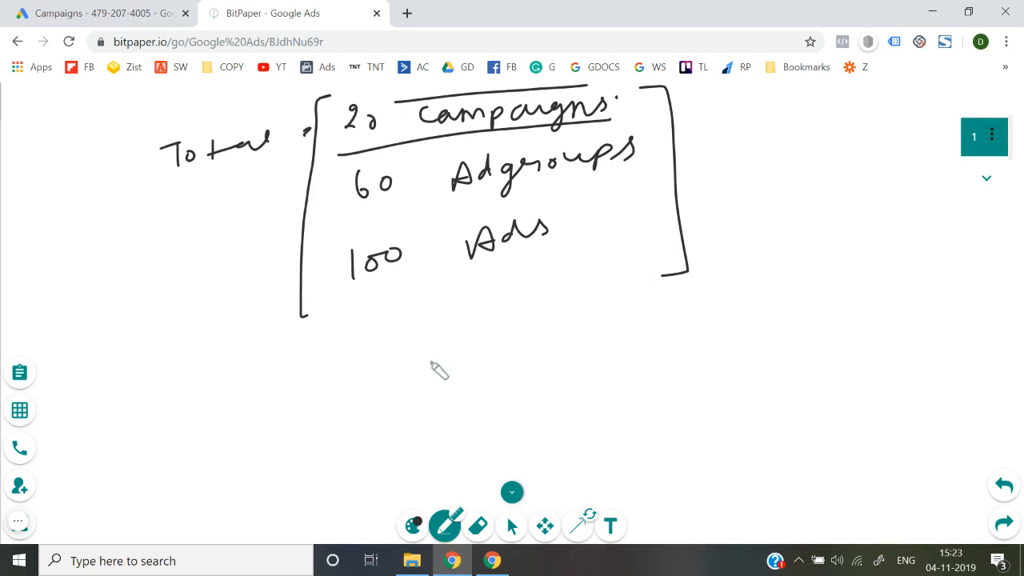
Handwrite a bracketed list of "1 Adset ×", "Ad ×" and "Adgro —" below the totals, and a circled, underlined "Automate" beside it.
mouse_move(424, 328)
left_mouse_down()
mouse_move(423, 339)
mouse_move(464, 350)
mouse_move(507, 321)
mouse_move(549, 334)
mouse_move(595, 328)
mouse_move(581, 328)
left_mouse_up()
mouse_move(450, 395)
left_mouse_down()
mouse_move(574, 377)
mouse_move(566, 386)
left_mouse_up()
mouse_move(461, 438)
left_mouse_down()
mouse_move(471, 467)
mouse_move(512, 439)
mouse_move(535, 450)
mouse_move(578, 422)
left_mouse_up()
mouse_move(589, 420)
left_mouse_down()
mouse_move(587, 430)
mouse_move(659, 408)
left_mouse_up()
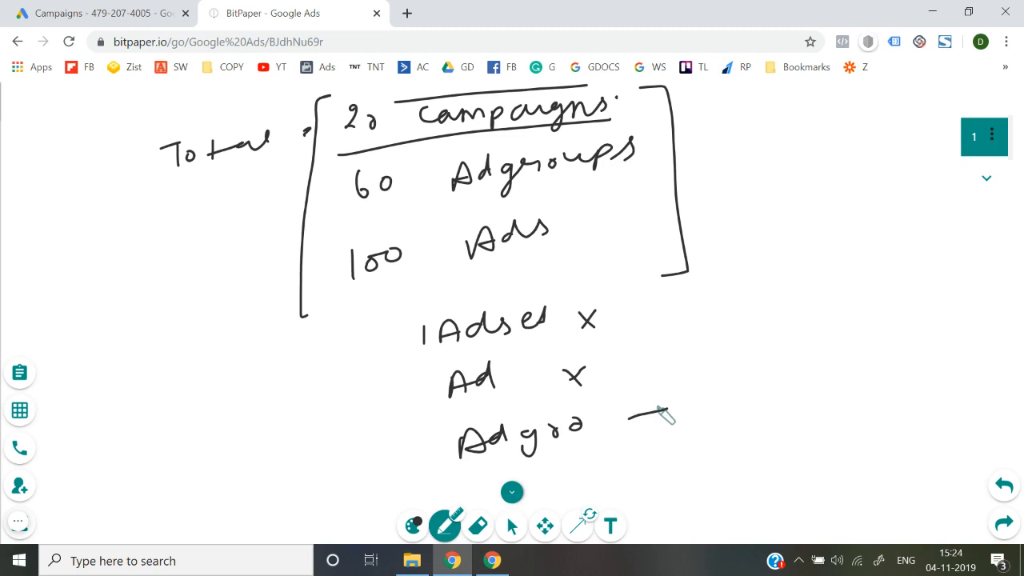
mouse_move(381, 323)
left_mouse_down()
mouse_move(373, 384)
mouse_move(416, 480)
left_mouse_up()
mouse_move(622, 287)
left_mouse_down()
mouse_move(689, 269)
mouse_move(676, 404)
left_mouse_up()
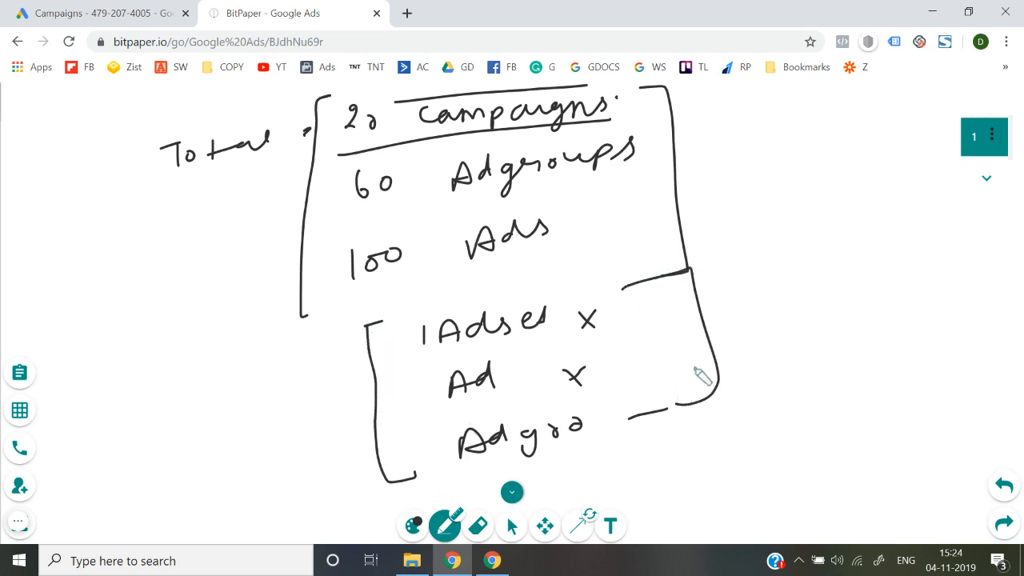
mouse_move(770, 283)
left_mouse_down()
mouse_move(772, 309)
mouse_move(934, 274)
mouse_move(989, 283)
mouse_move(795, 229)
mouse_move(909, 293)
left_mouse_up()
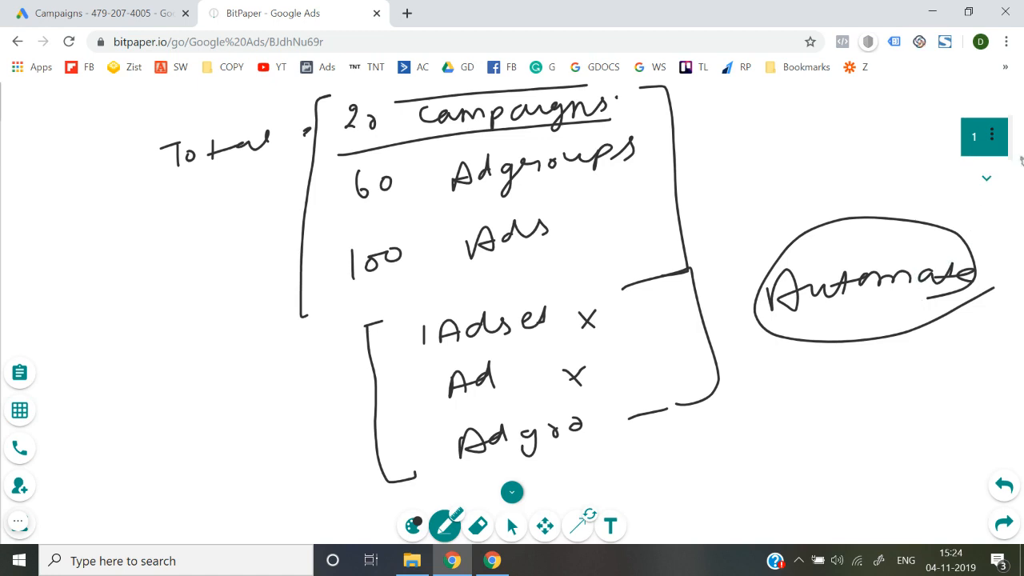
Go to page 2 of the whiteboard and handwrite the underlined heading "Automation".
left_click(983, 179)
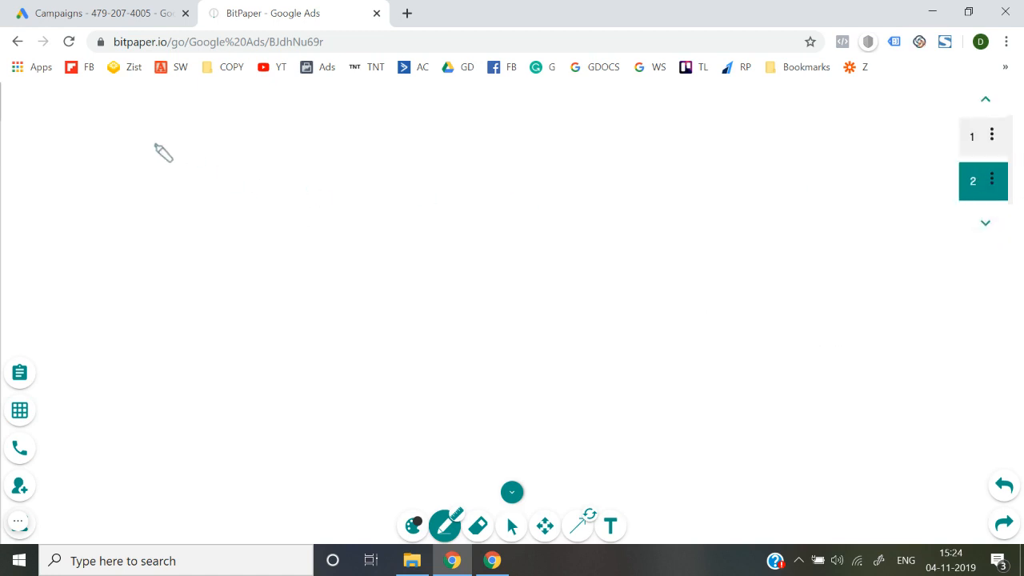
mouse_move(285, 135)
left_mouse_down()
mouse_move(284, 150)
mouse_move(344, 119)
mouse_move(363, 135)
mouse_move(511, 122)
mouse_move(540, 137)
left_mouse_up()
mouse_move(274, 185)
left_mouse_down()
mouse_move(563, 170)
mouse_move(550, 167)
left_mouse_up()
Check the bulk actions in Google Ads, and handwrite "Rules", "Scripts" and "uploads" under the BitPaper heading "Automation".
left_click(104, 13)
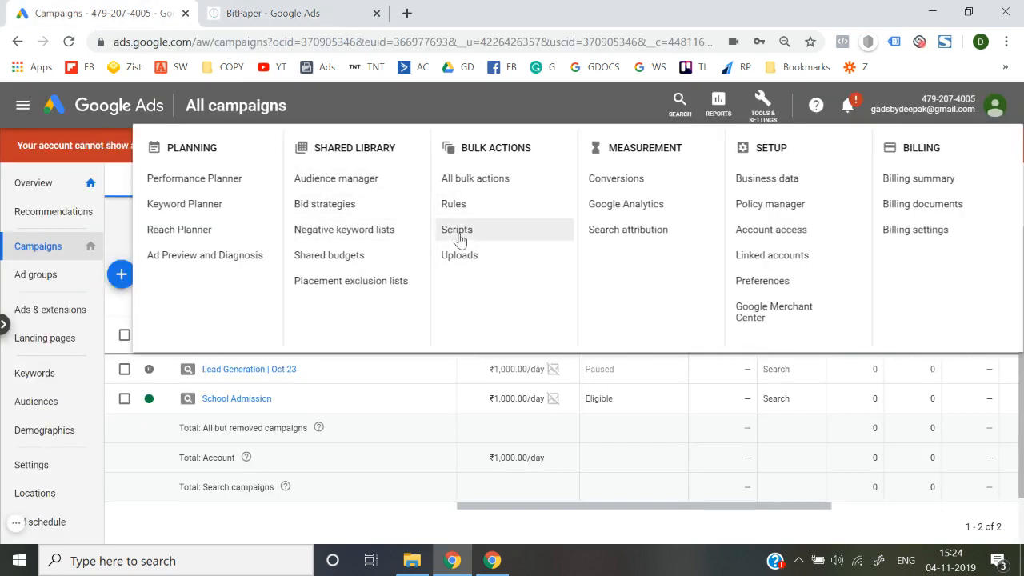
left_click(264, 8)
mouse_move(338, 211)
left_mouse_down()
mouse_move(345, 248)
mouse_move(371, 227)
mouse_move(433, 228)
mouse_move(346, 318)
mouse_move(395, 287)
mouse_move(425, 304)
mouse_move(475, 278)
mouse_move(400, 360)
mouse_move(419, 365)
mouse_move(441, 338)
mouse_move(530, 341)
mouse_move(562, 320)
mouse_move(531, 348)
left_mouse_up()
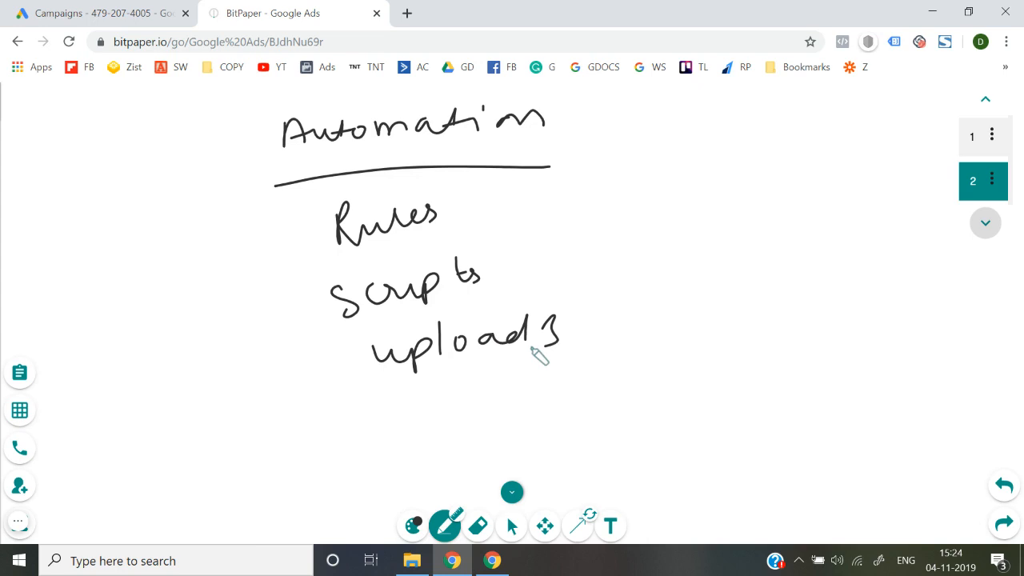
Draw an arrow from "Scripts" to the handwritten word "Codes" and underline that word twice.
left_click_drag(506, 262, 540, 264)
left_click_drag(607, 237, 605, 257)
mouse_move(618, 245)
left_mouse_down()
mouse_move(664, 260)
mouse_move(708, 235)
mouse_move(726, 277)
mouse_move(680, 284)
left_mouse_up()
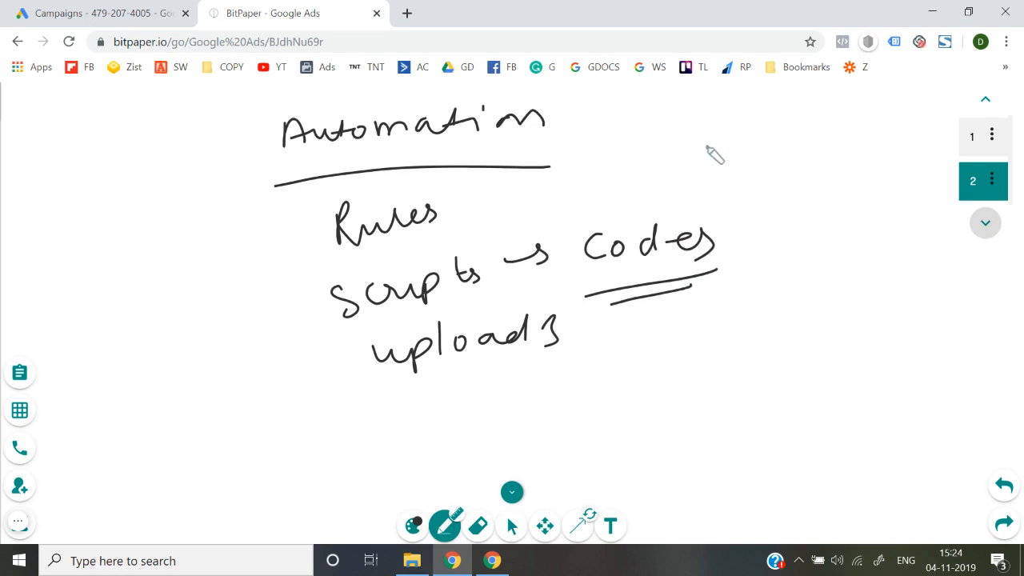
Handwrite the example notes "CPC < 10", "Budg" and "20%" in the blank area beside "Automation" and "Codes".
mouse_move(732, 137)
left_mouse_down()
mouse_move(733, 157)
mouse_move(752, 147)
mouse_move(787, 157)
left_mouse_up()
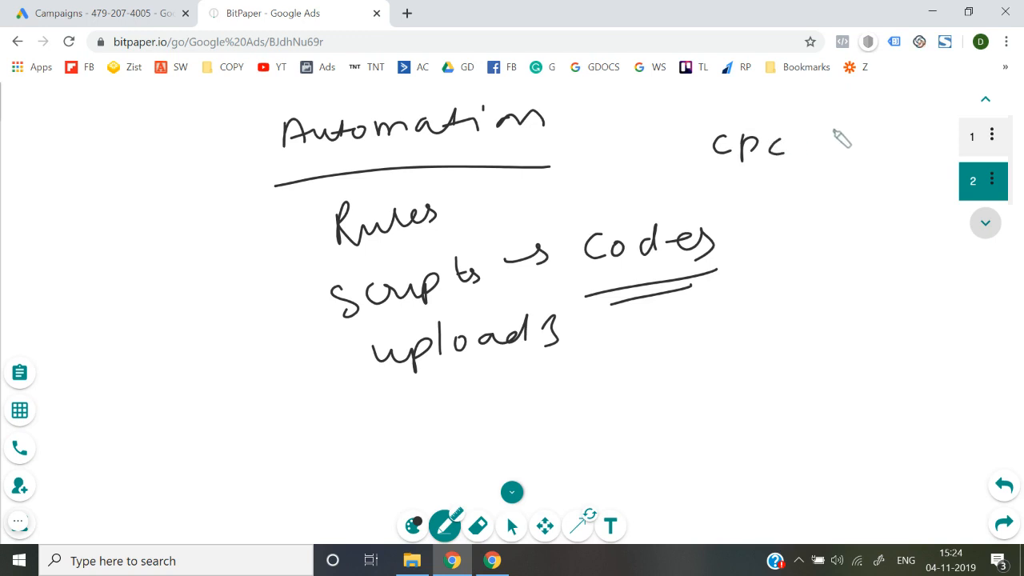
mouse_move(833, 129)
left_mouse_down()
mouse_move(835, 150)
mouse_move(862, 148)
mouse_move(887, 127)
left_mouse_up()
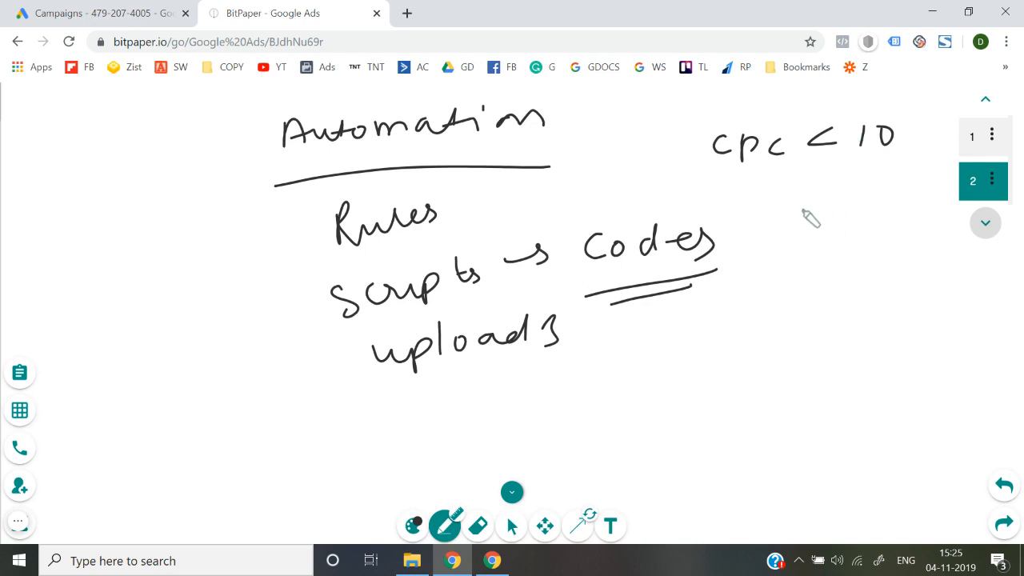
mouse_move(799, 198)
left_mouse_down()
mouse_move(806, 224)
mouse_move(856, 212)
mouse_move(878, 216)
mouse_move(882, 234)
left_mouse_up()
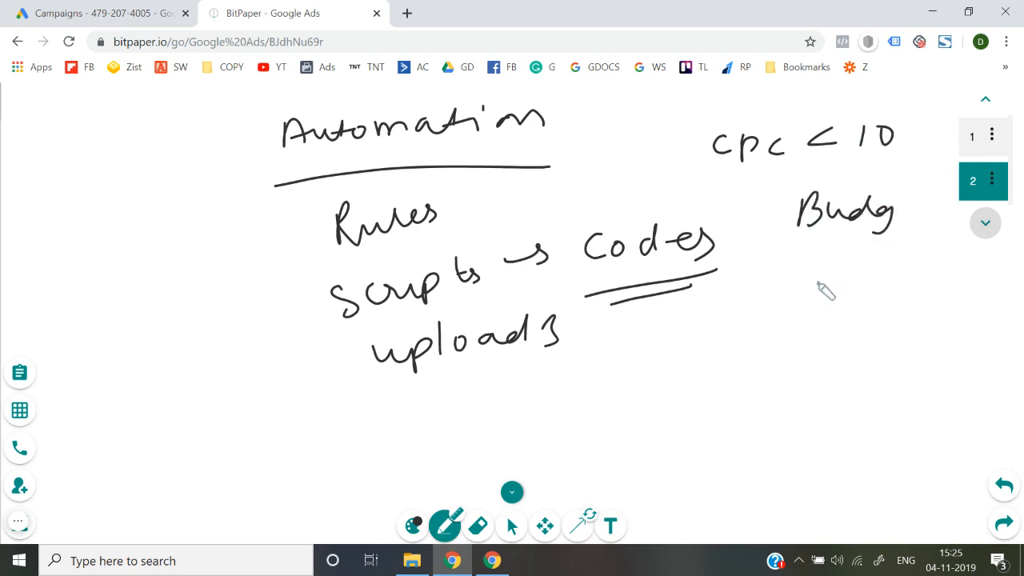
mouse_move(806, 277)
left_mouse_down()
mouse_move(831, 299)
mouse_move(850, 285)
left_mouse_up()
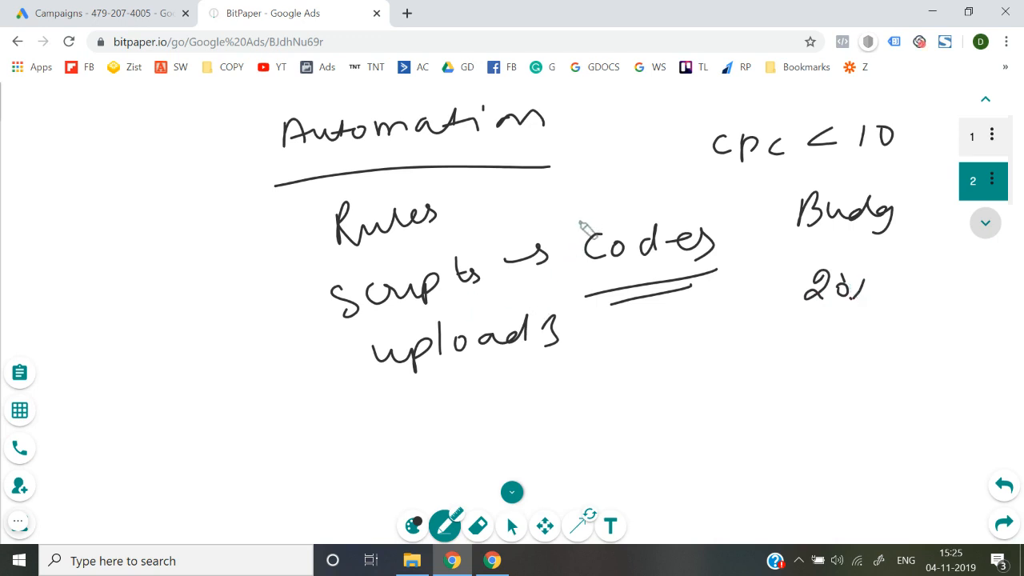
Draw a box with a downward arrow around "Codes" and another box around "Rules".
mouse_move(585, 228)
left_mouse_down()
mouse_move(566, 254)
mouse_move(576, 294)
mouse_move(738, 263)
mouse_move(569, 288)
mouse_move(690, 267)
mouse_move(620, 292)
mouse_move(666, 280)
left_mouse_up()
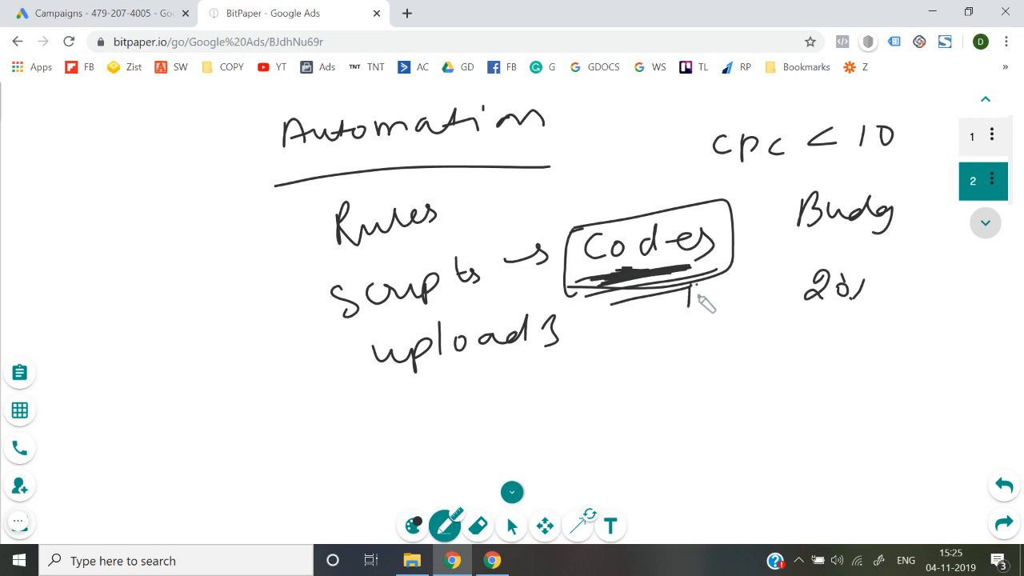
left_click_drag(704, 299, 704, 330)
left_click_drag(289, 202, 309, 203)
mouse_move(301, 204)
left_mouse_down()
mouse_move(312, 273)
mouse_move(466, 169)
mouse_move(424, 244)
mouse_move(312, 264)
left_mouse_up()
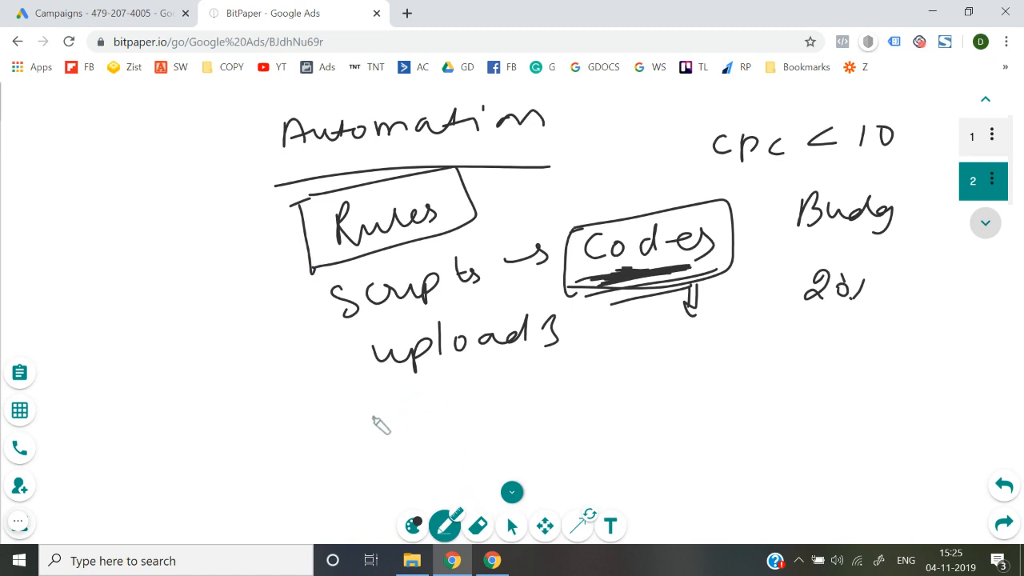
Enclose the word "uploads" in square brackets and add short emphasis strokes around it.
left_click_drag(351, 334, 390, 332)
left_click_drag(364, 338, 371, 409)
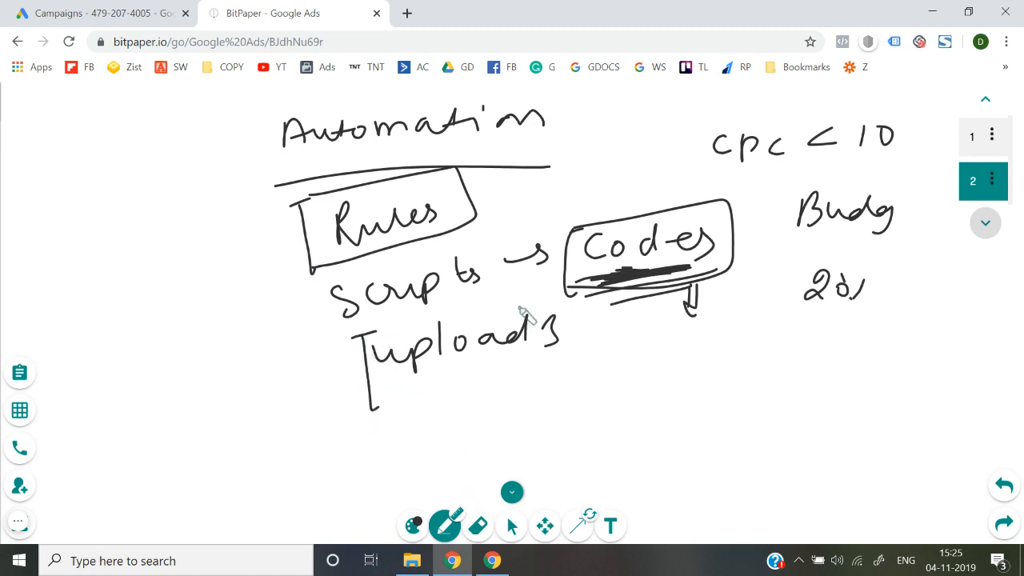
mouse_move(513, 301)
left_mouse_down()
mouse_move(561, 382)
mouse_move(552, 381)
left_mouse_up()
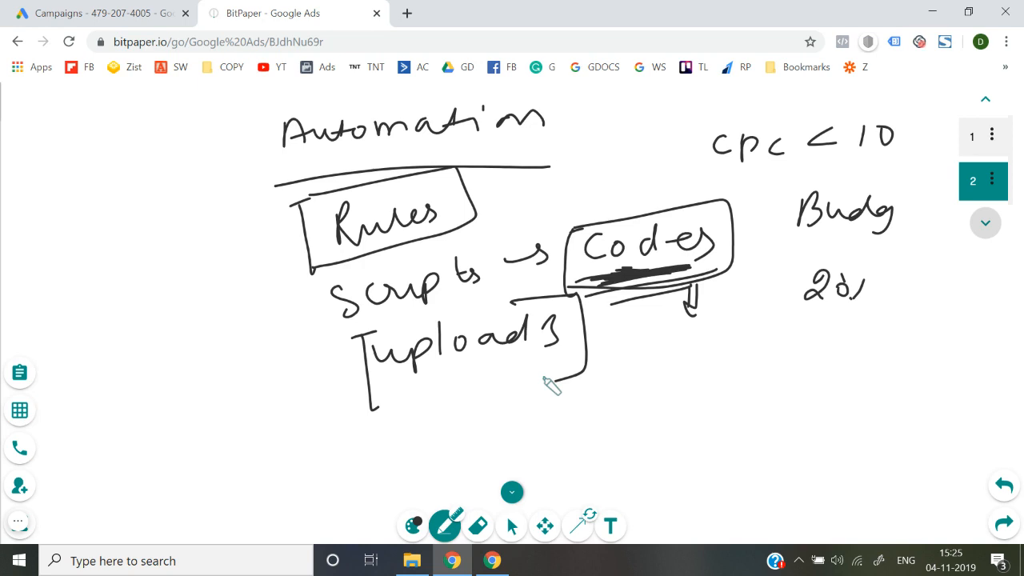
left_click_drag(446, 367, 462, 365)
left_click_drag(382, 309, 407, 305)
Switch to Google Ads, open the Scripts bulk actions page, and view the new script editor before closing it without changes.
left_click(64, 13)
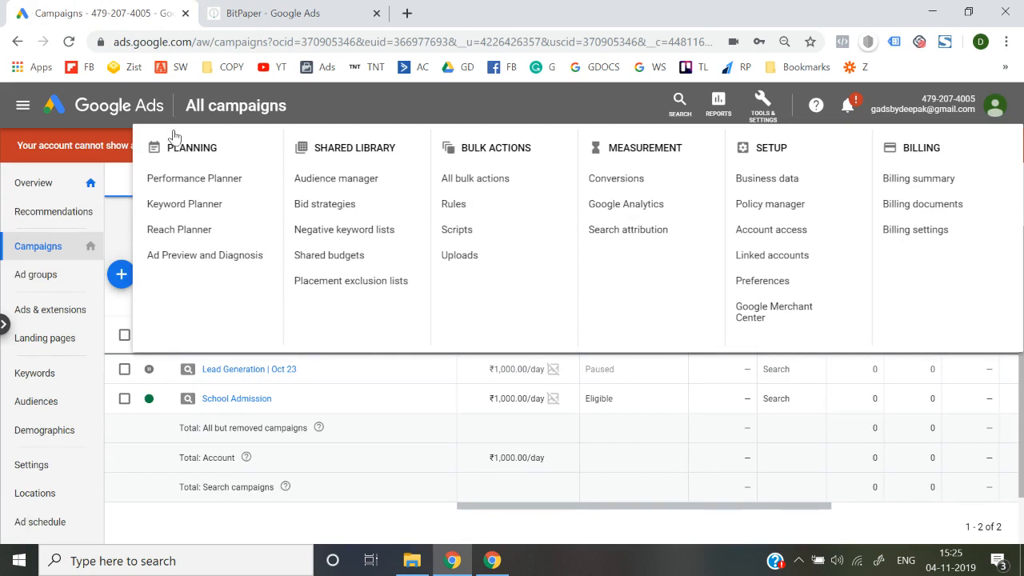
left_click(468, 230)
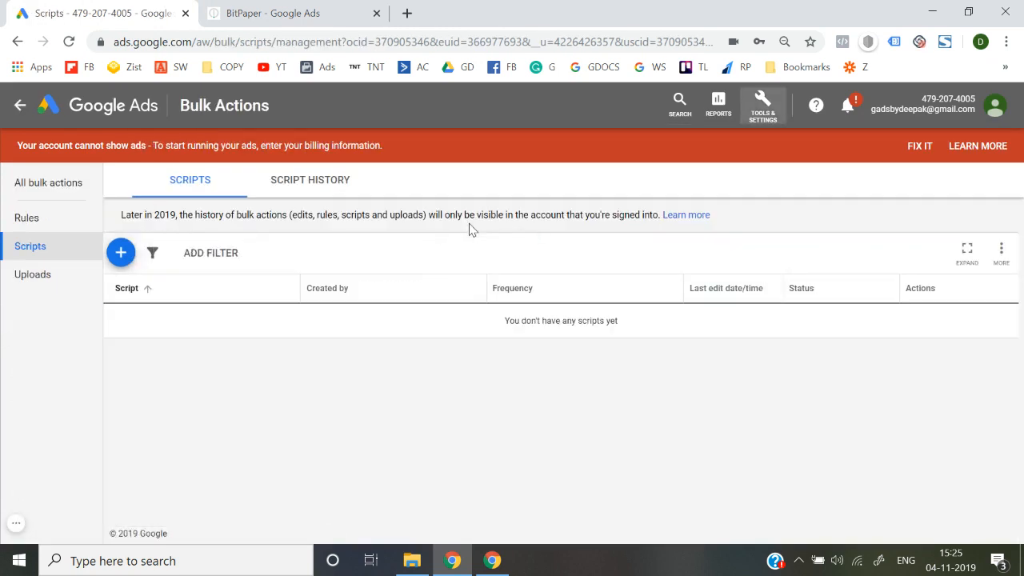
left_click(120, 255)
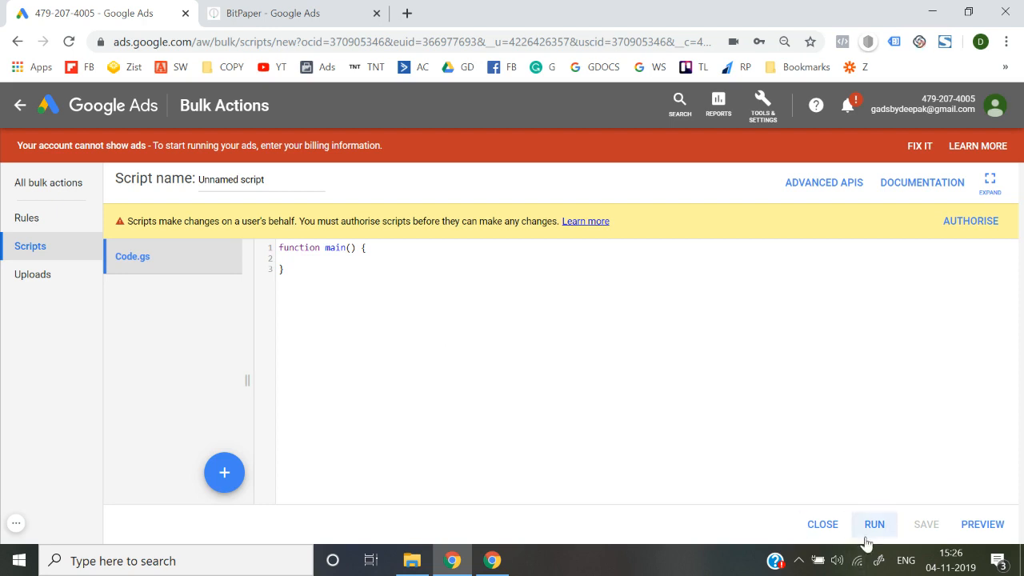
left_click(815, 526)
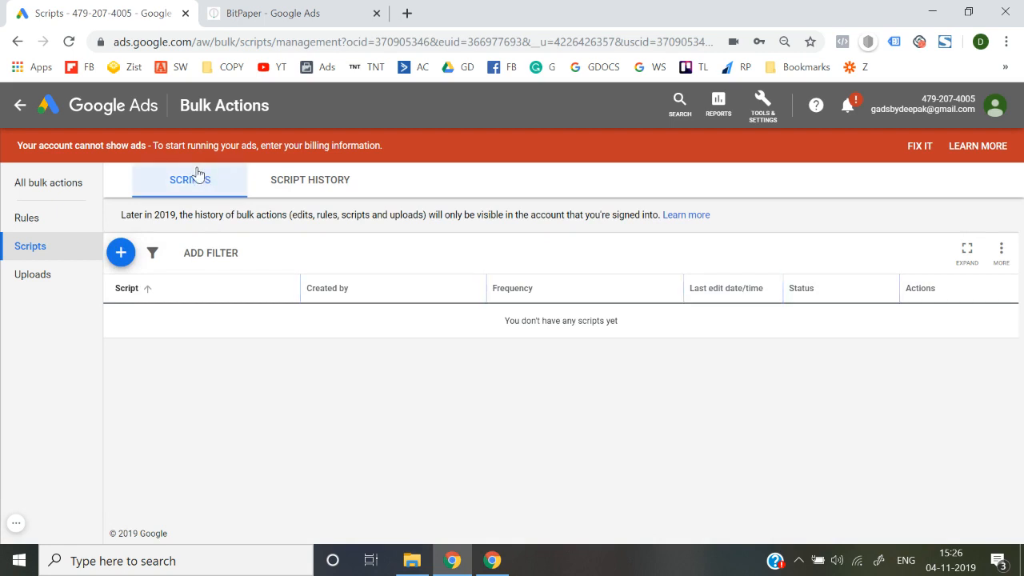
Start a new spreadsheet upload under Uploads, download the Campaign template in Excel format, and open campaign-template.xlsx.
left_click(47, 278)
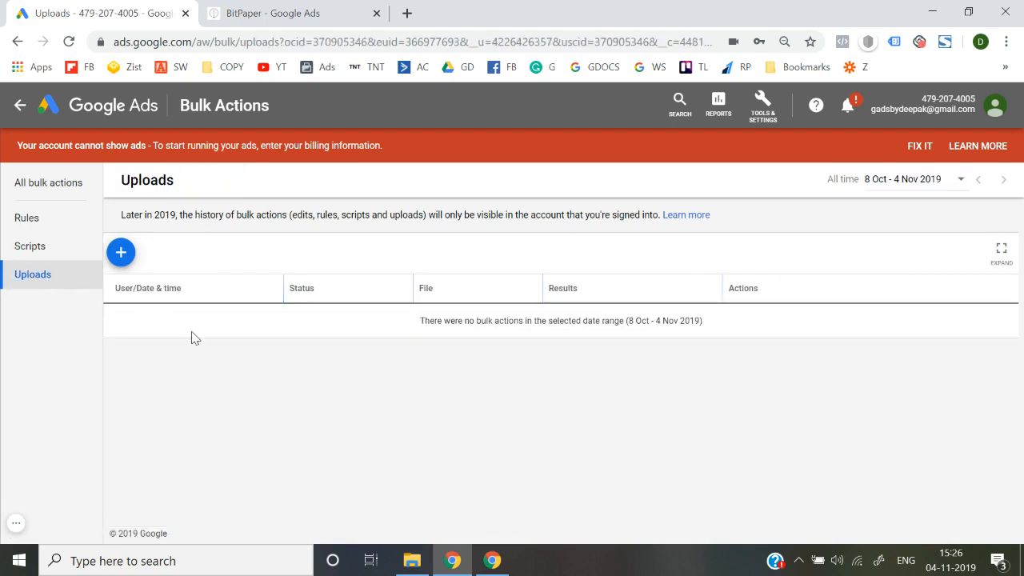
left_click(121, 254)
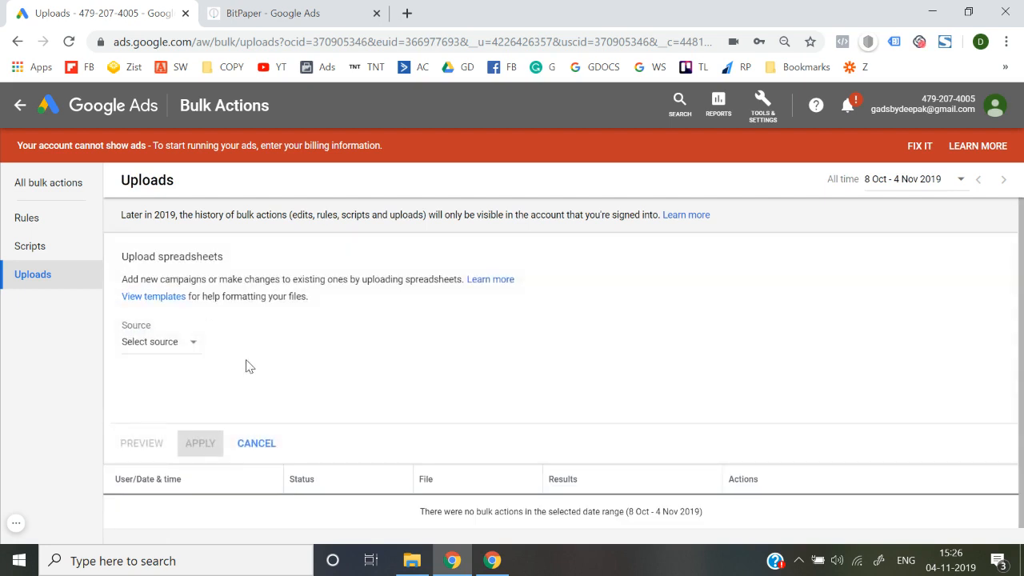
left_click(147, 297)
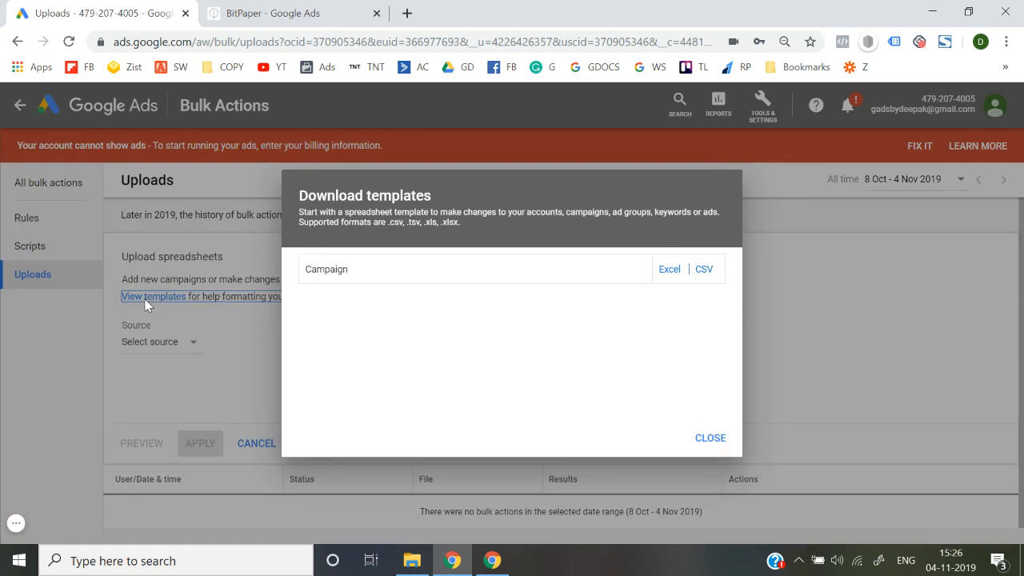
left_click(673, 274)
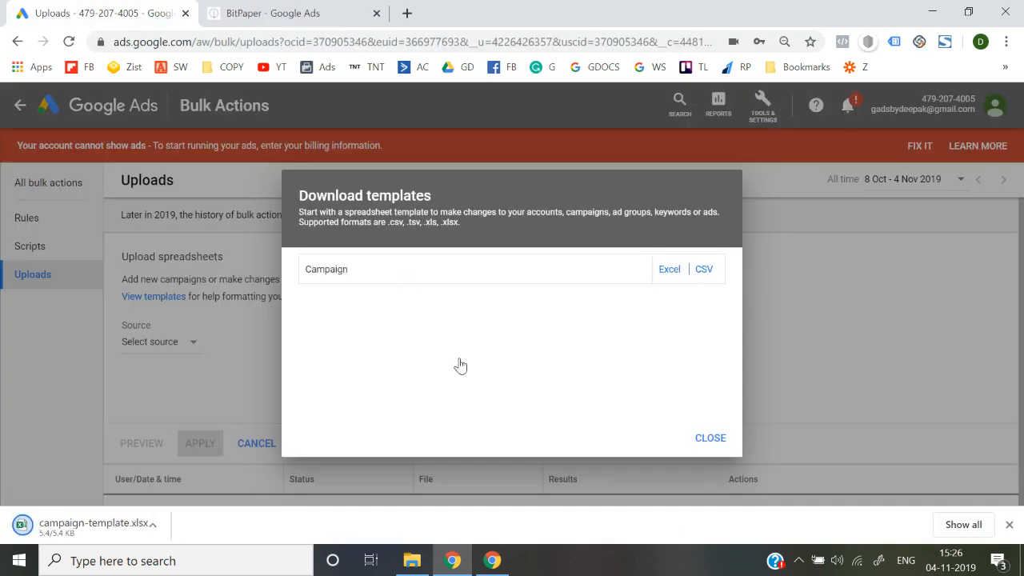
left_click(64, 526)
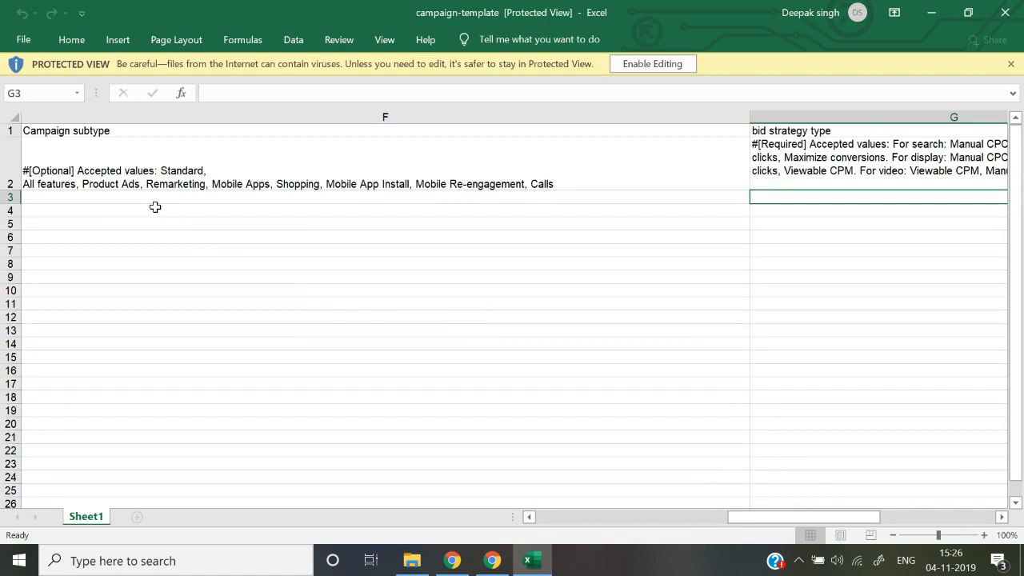
Examine the headings and accepted values of the Campaign state and Campaign columns at the start of the template sheet.
left_click(155, 207)
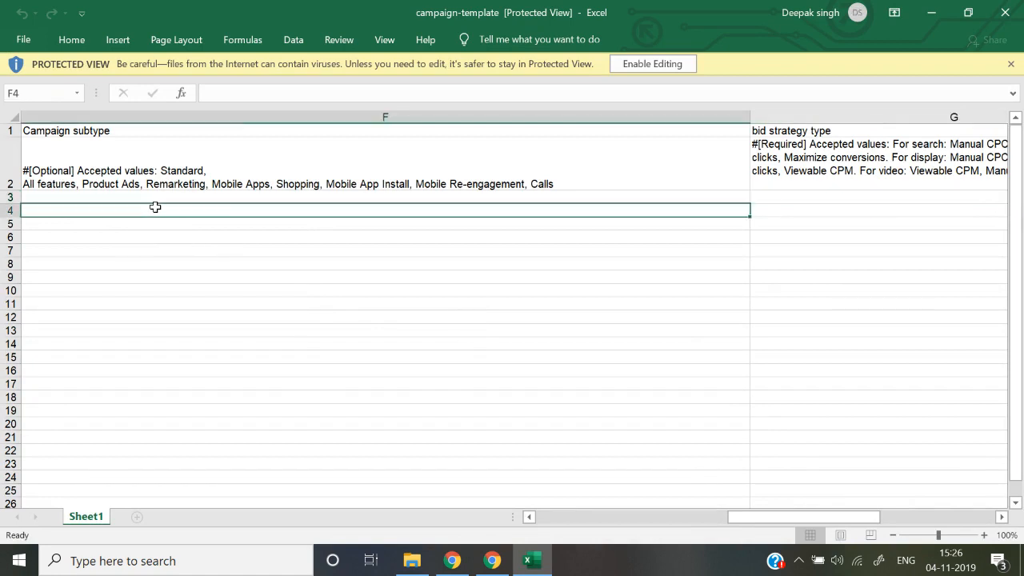
key("Up")
key("Up")
key("Up")
key("Left")
key("Left")
key("Left")
key("Left")
key("Left")
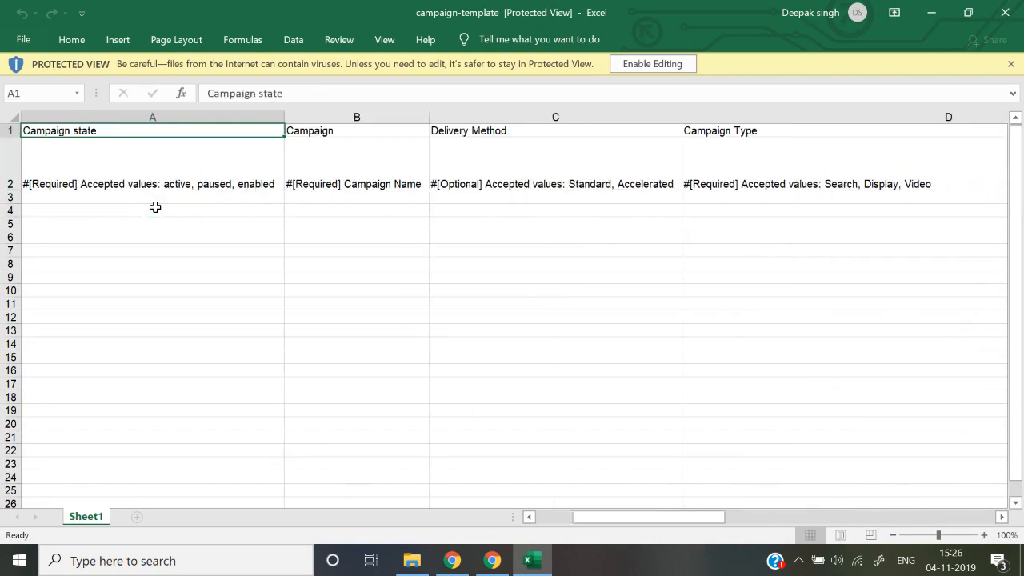
key("Down")
key("Right")
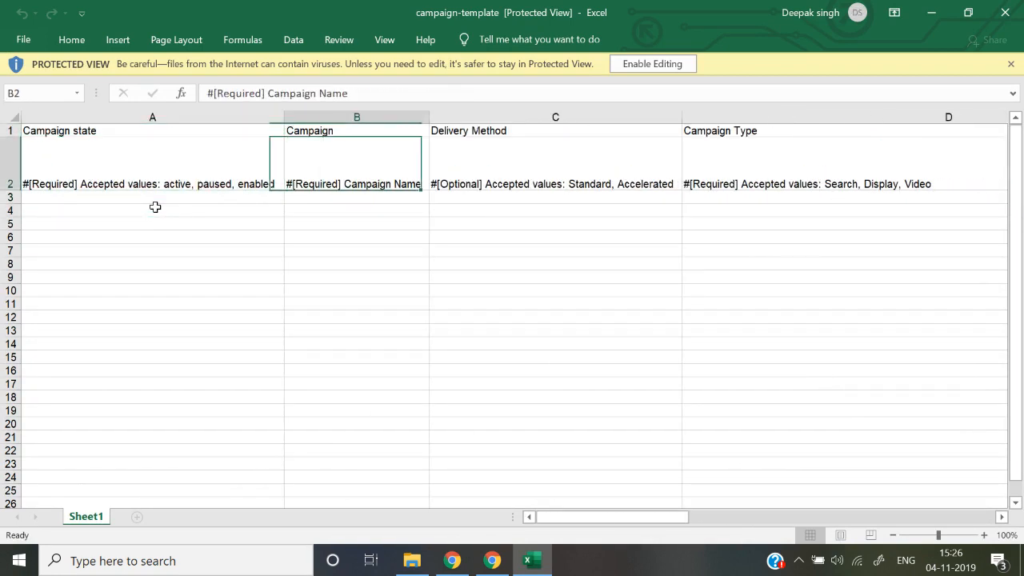
key("Left")
key("Up")
key("Down")
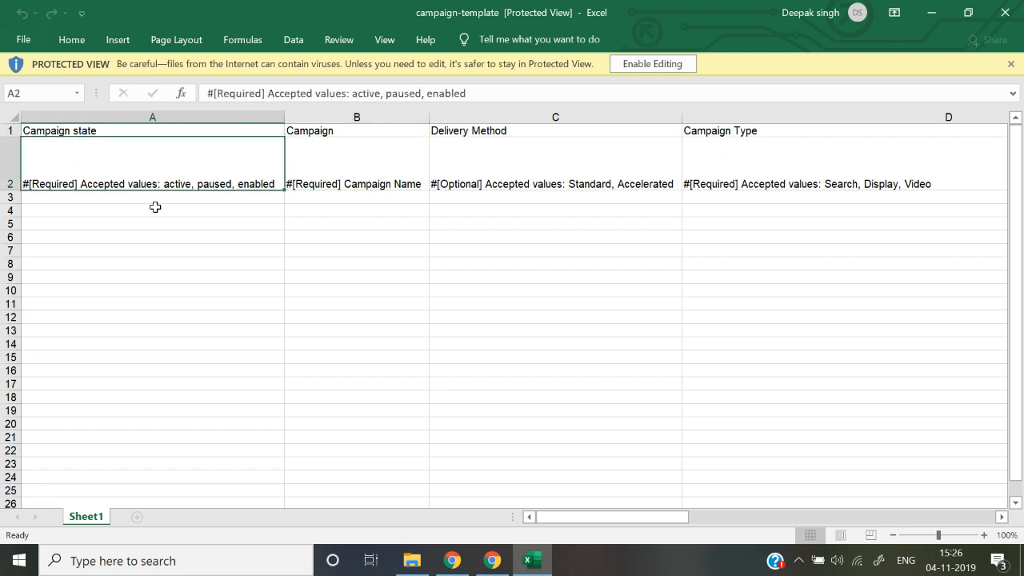
key("Right")
key("Left")
key("Right")
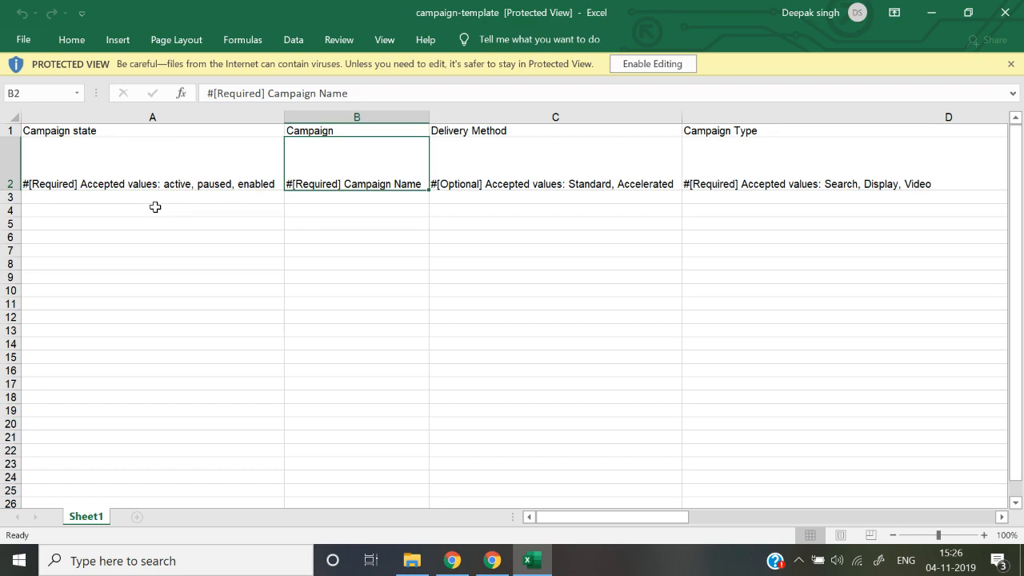
Examine the remaining template columns through Custom parameter, and close the workbook and the Download templates dialog.
key("Right")
key("Right")
key("Right")
key("Right")
key("Right")
key("Right")
key("Right")
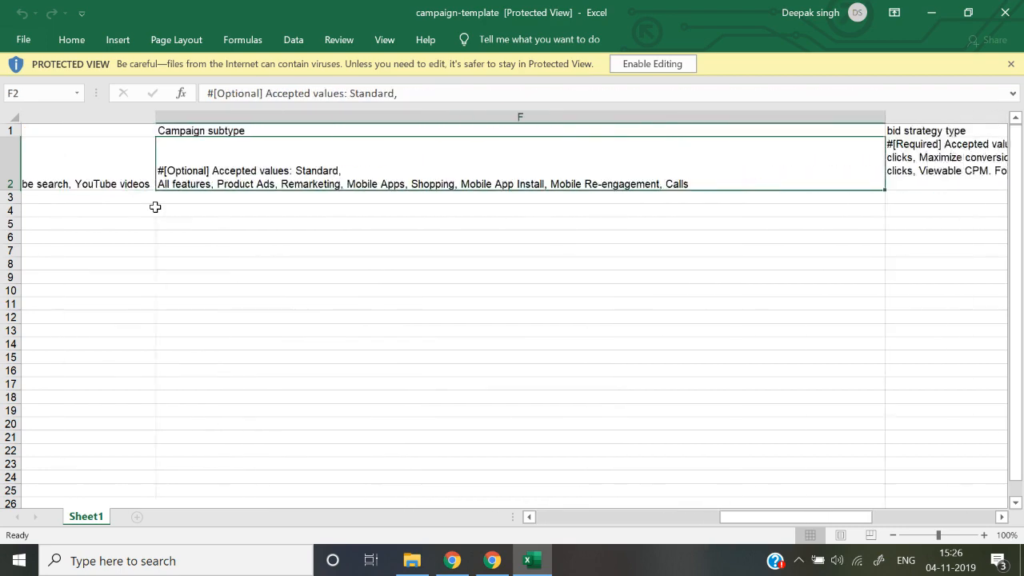
key("Left")
key("Right")
key("Right")
key("Right")
key("Right")
key("Right")
key("Right")
key("Right")
key("Right")
key("Right")
key("Right")
key("Right")
key("Right")
key("Right")
key("Right")
key("Right")
key("Right")
key("Right")
key("Right")
key("Right")
key("Right")
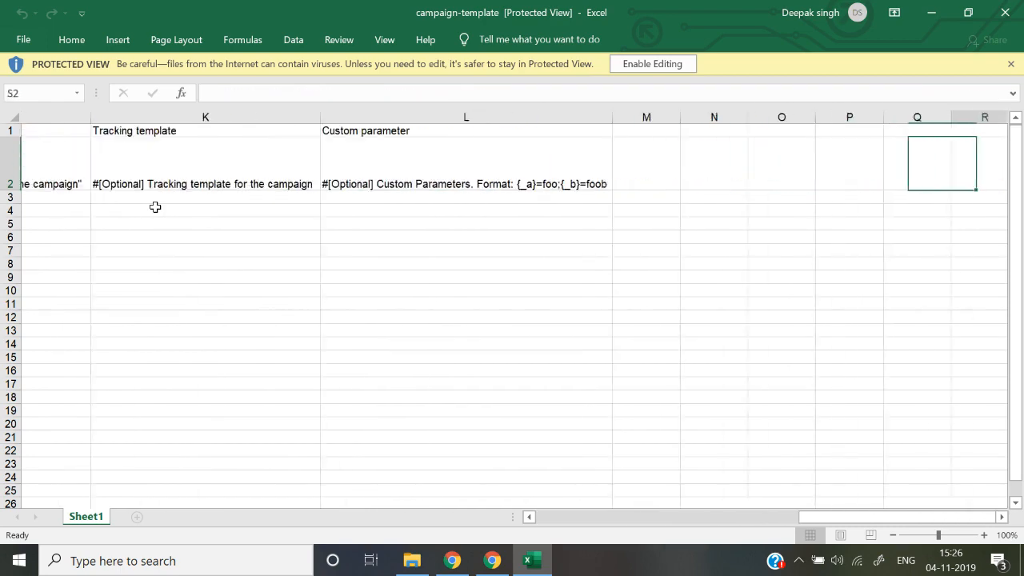
left_click(1004, 12)
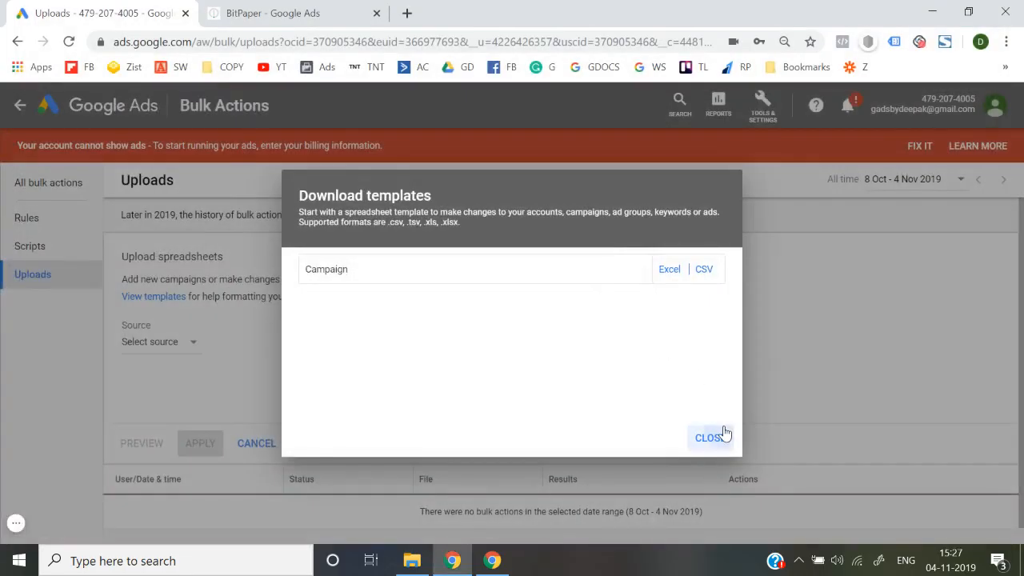
left_click(720, 436)
Open the Rules bulk actions page and bring up the list of rule types for a new rule.
left_click(45, 219)
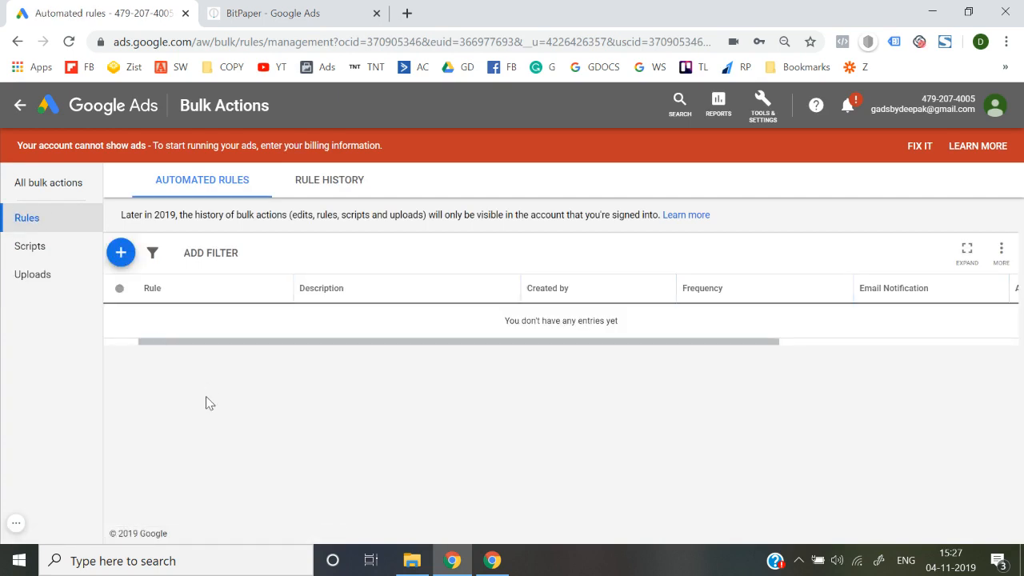
left_click(120, 251)
scroll(245, 413, "down", 1)
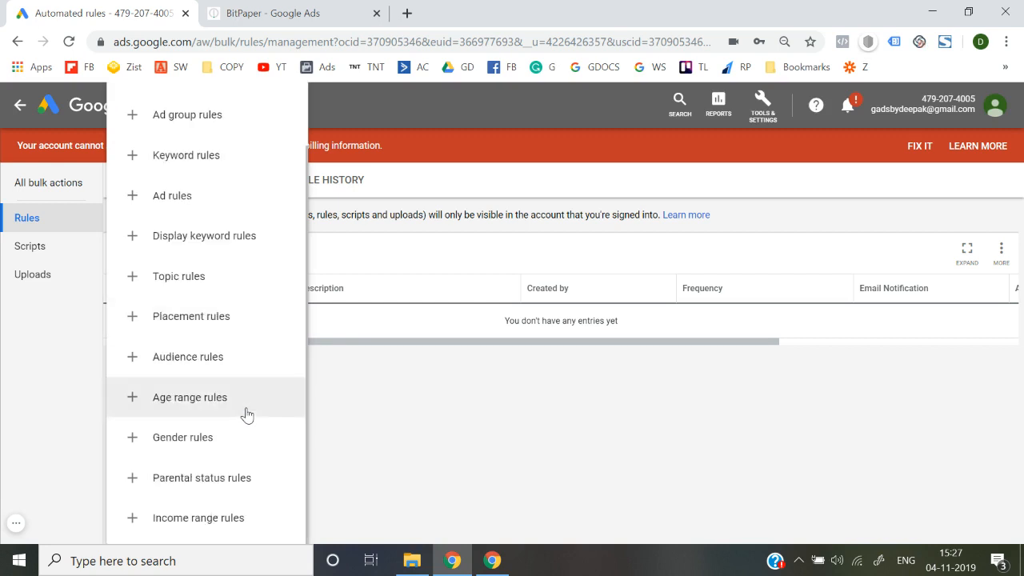
scroll(246, 415, "up", 1)
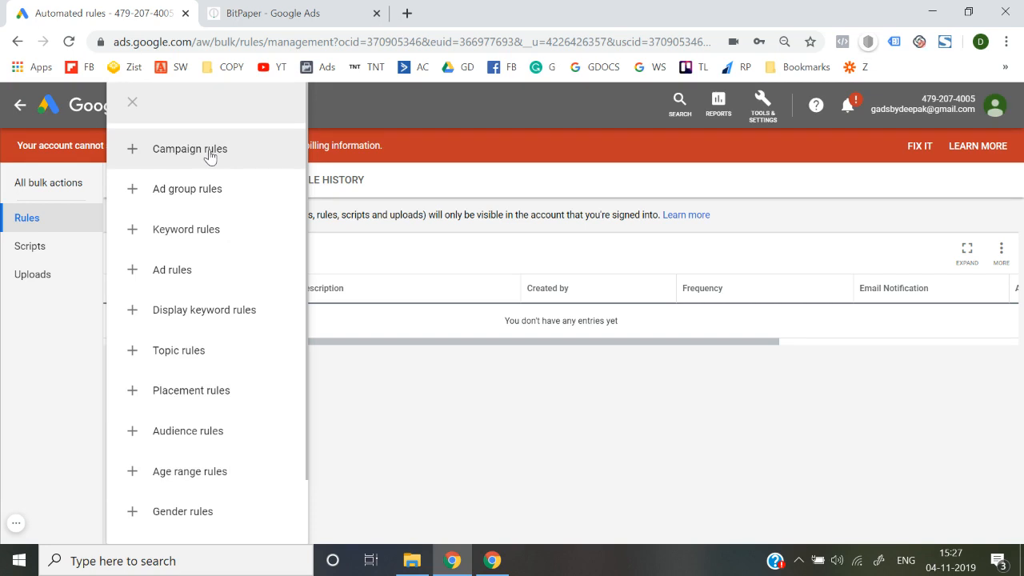
Switch to the BitPaper whiteboard and, on blank page 3, write "cost per conversion < 2000" with "Budge 10% ↑" circled below it.
left_click(318, 10)
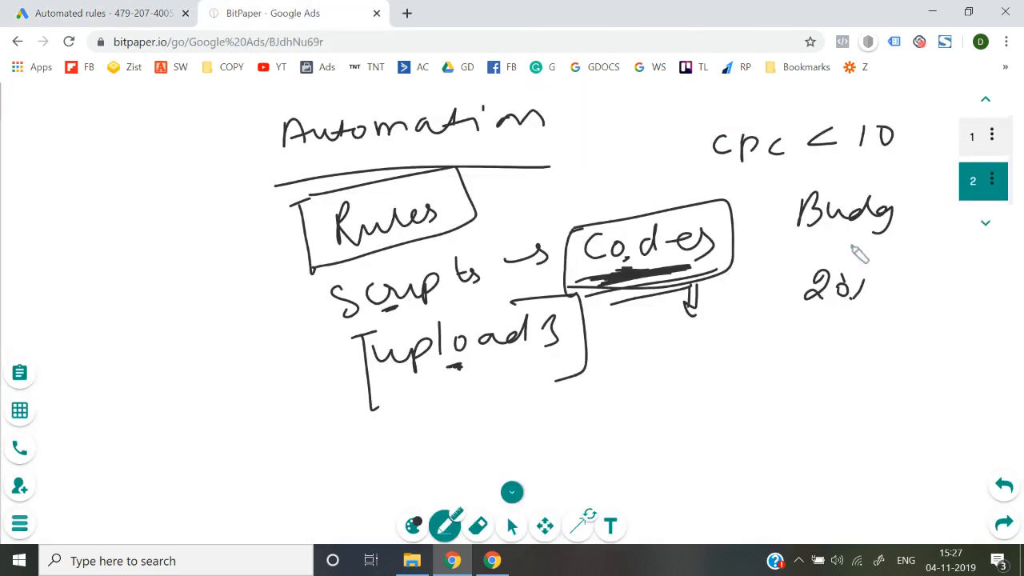
left_click(984, 224)
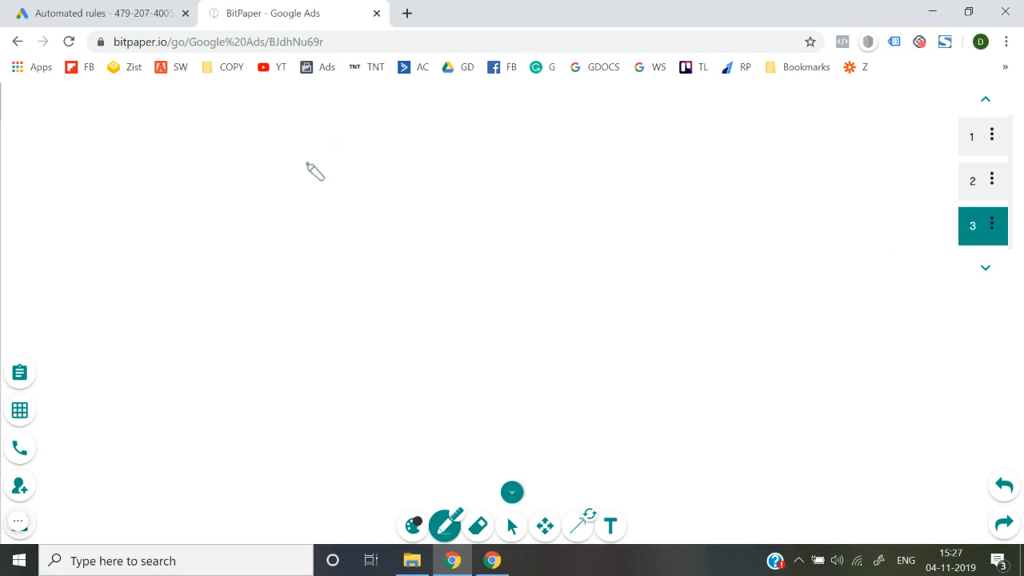
mouse_move(309, 161)
left_mouse_down()
mouse_move(311, 177)
mouse_move(336, 171)
mouse_move(335, 161)
left_mouse_up()
mouse_move(361, 152)
left_mouse_down()
mouse_move(348, 175)
mouse_move(427, 146)
mouse_move(464, 155)
mouse_move(544, 135)
mouse_move(818, 155)
mouse_move(895, 142)
mouse_move(777, 144)
mouse_move(795, 159)
mouse_move(751, 165)
mouse_move(797, 162)
mouse_move(789, 133)
mouse_move(794, 160)
mouse_move(760, 163)
mouse_move(786, 126)
mouse_move(799, 141)
left_mouse_up()
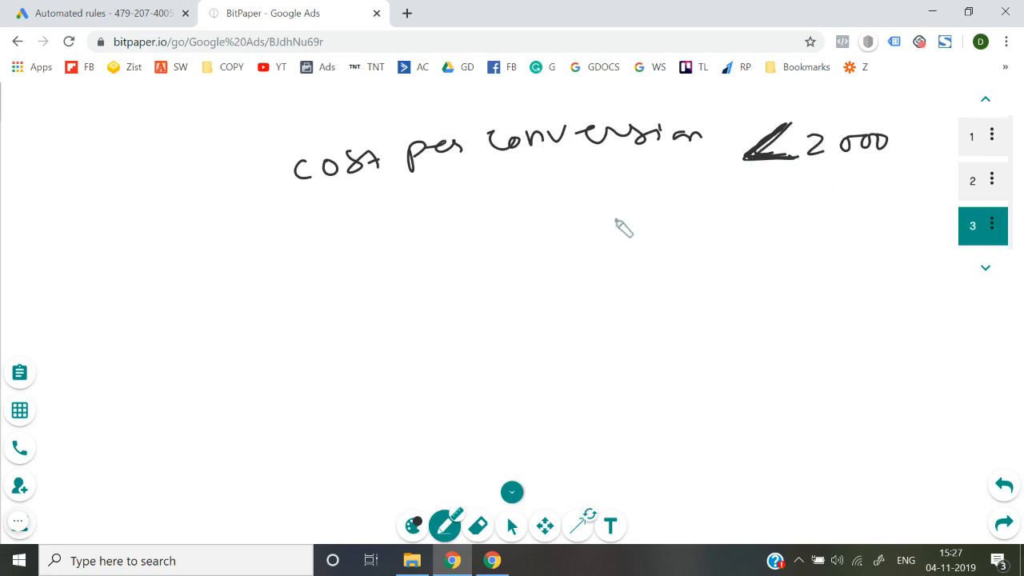
mouse_move(612, 205)
left_mouse_down()
mouse_move(640, 231)
mouse_move(742, 214)
mouse_move(789, 227)
mouse_move(809, 210)
mouse_move(835, 229)
mouse_move(869, 226)
left_mouse_up()
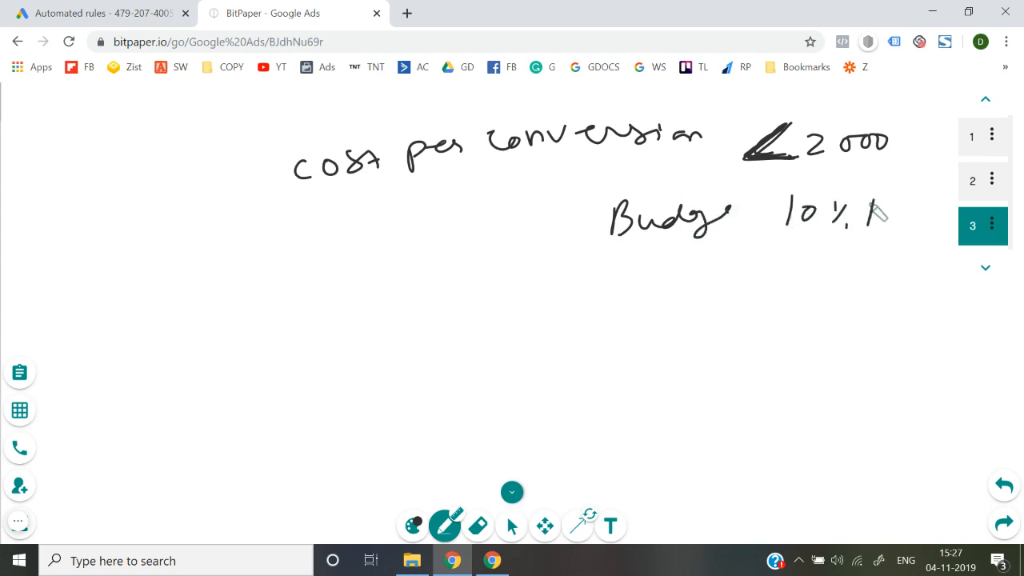
mouse_move(899, 164)
left_mouse_down()
mouse_move(569, 264)
mouse_move(849, 186)
left_mouse_up()
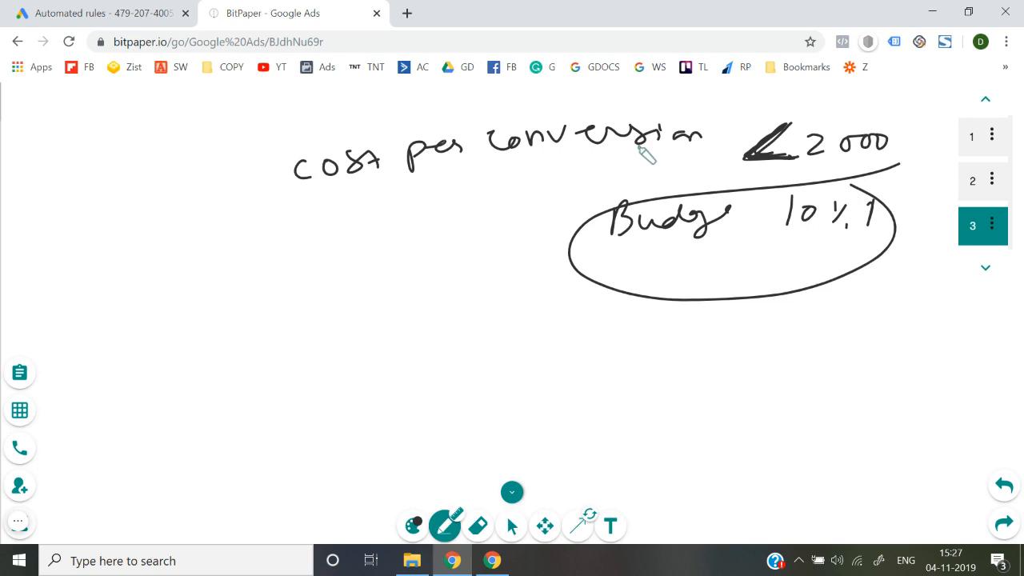
Return to Google Ads and review the available rule types, from Campaign rules to Income range rules.
left_click(113, 7)
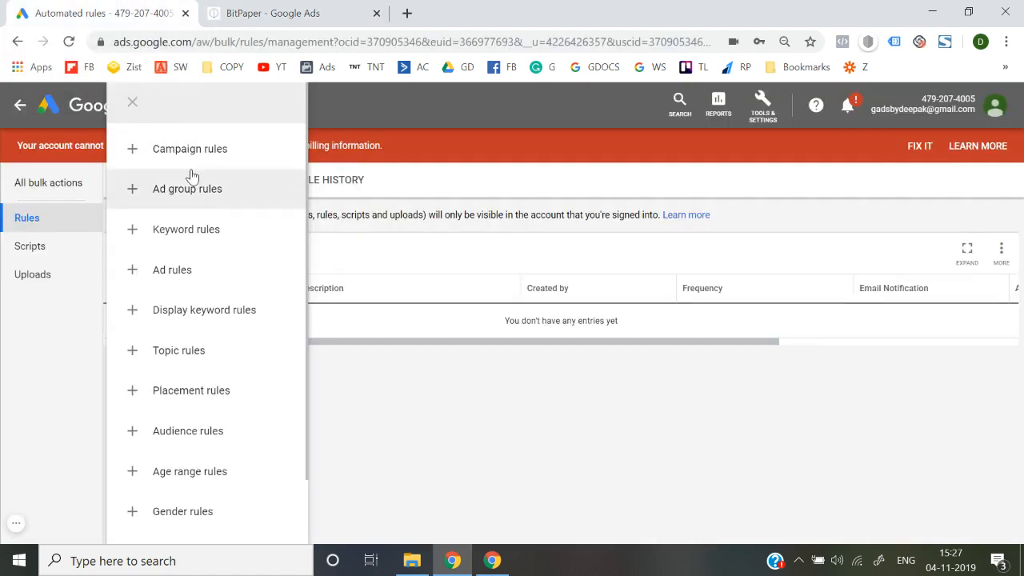
scroll(201, 370, "down", 1)
scroll(201, 371, "up", 1)
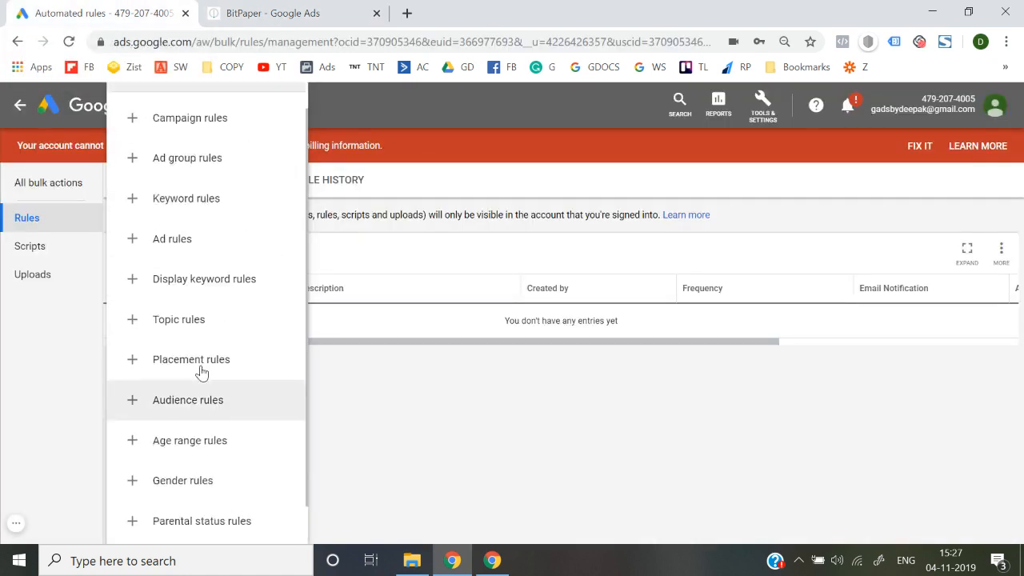
scroll(200, 370, "down", 1)
scroll(201, 370, "up", 1)
scroll(201, 371, "down", 1)
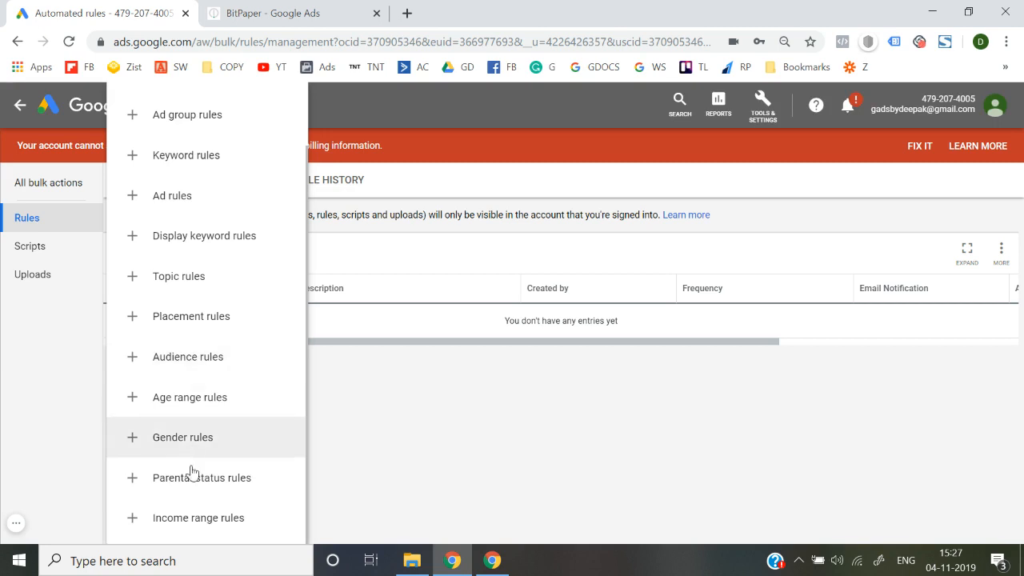
scroll(245, 174, "up", 1)
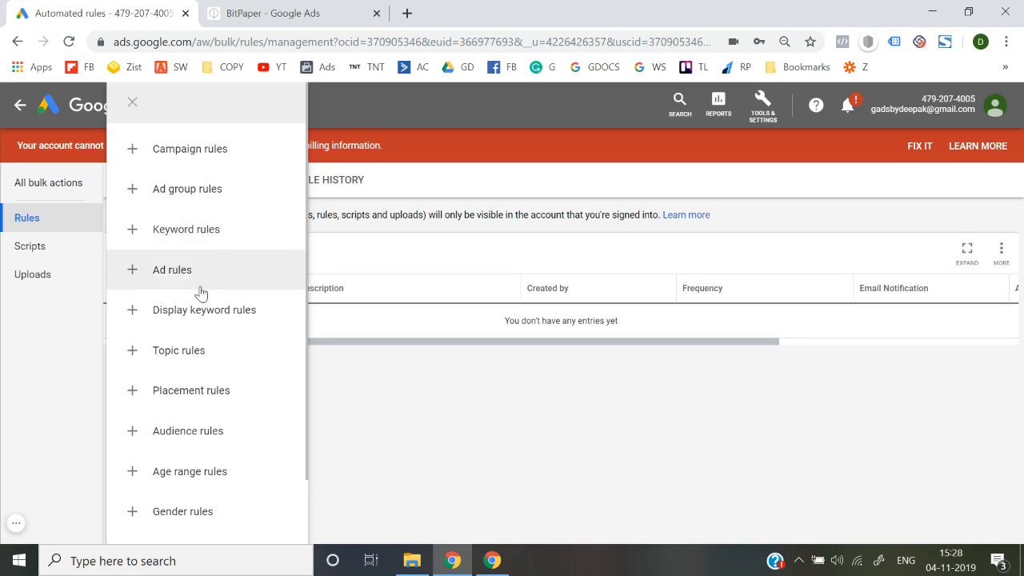
scroll(214, 319, "down", 1)
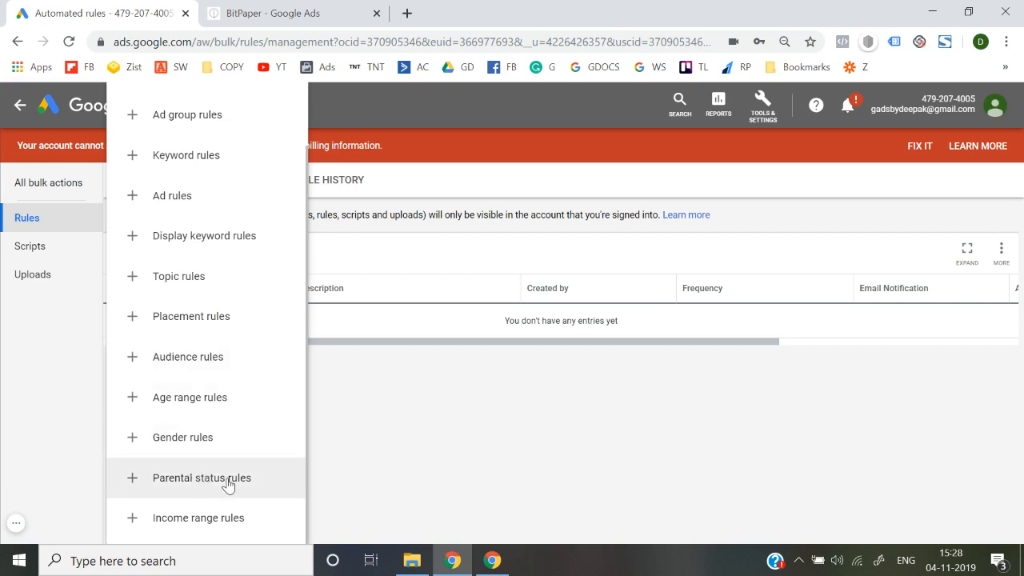
scroll(228, 484, "up", 1)
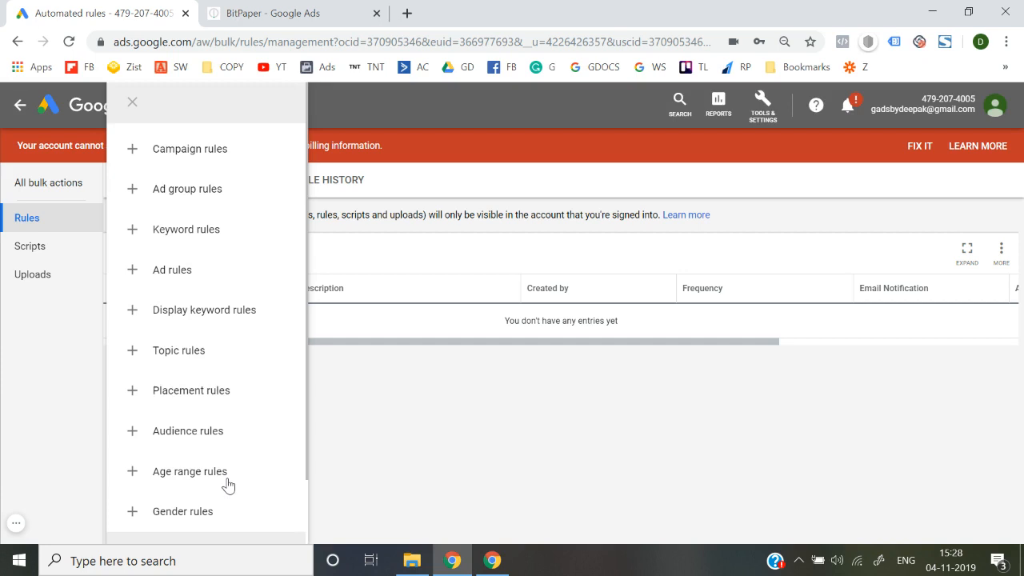
Start a new campaign rule and set its type to Pause campaigns.
left_click(189, 149)
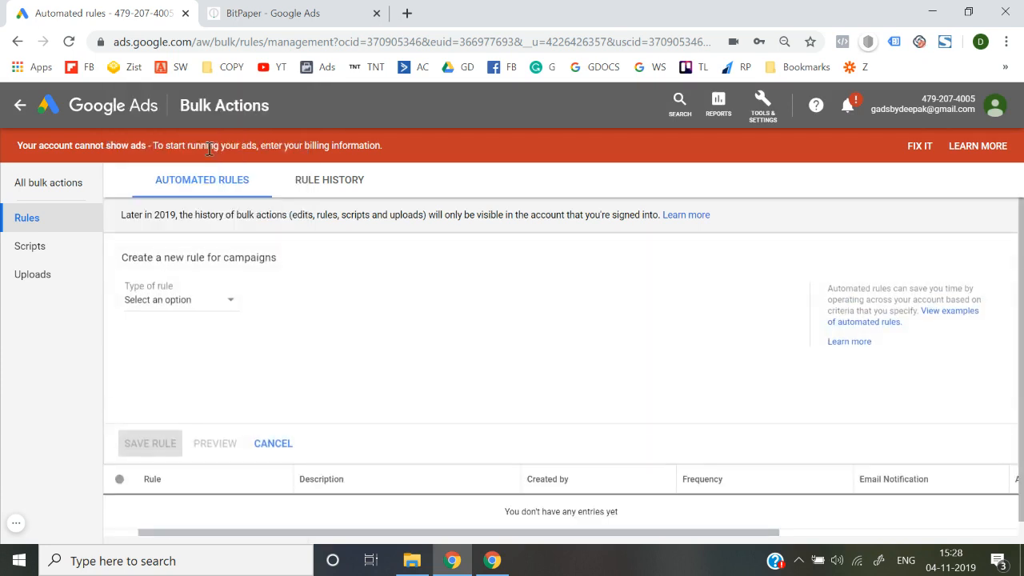
left_click(166, 301)
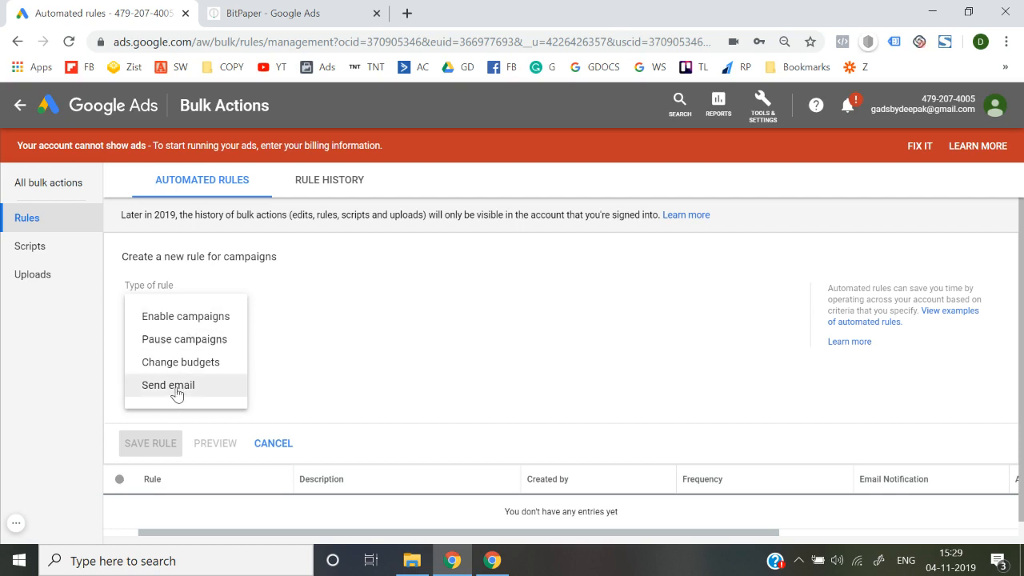
left_click(185, 339)
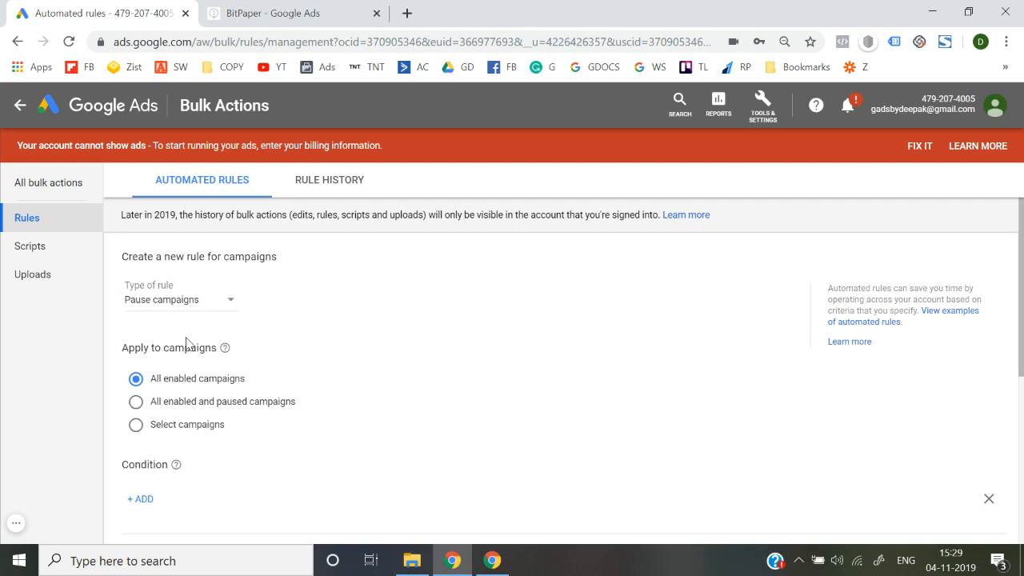
Read the help explanation for the rule's Condition section and close it.
scroll(186, 343, "down", 1)
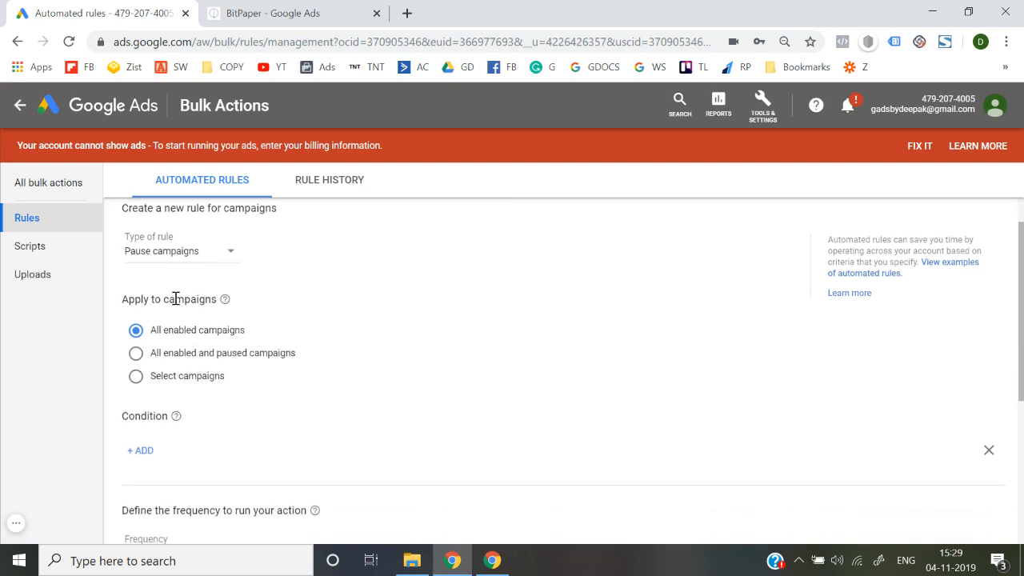
left_click(176, 416)
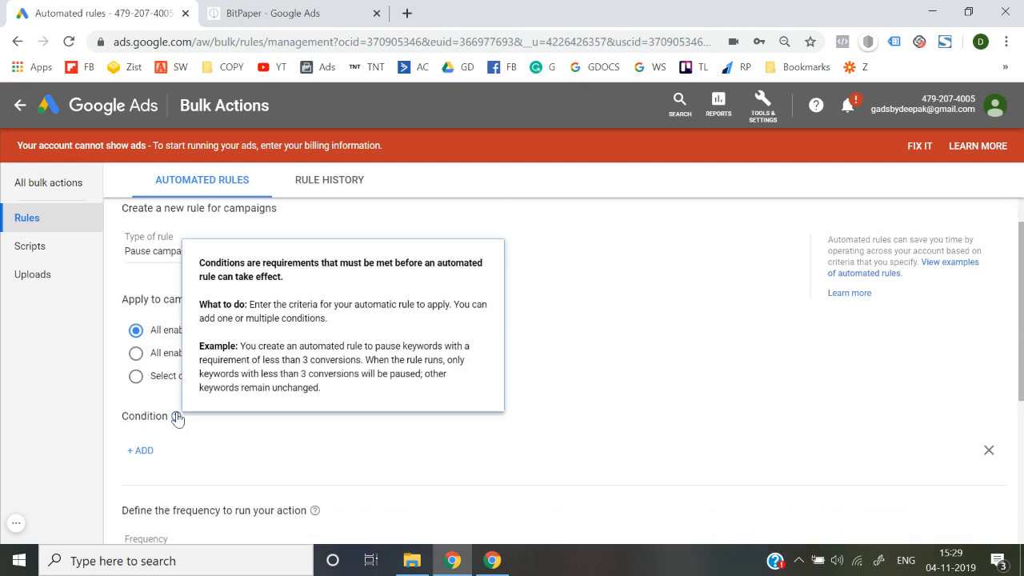
left_click(546, 299)
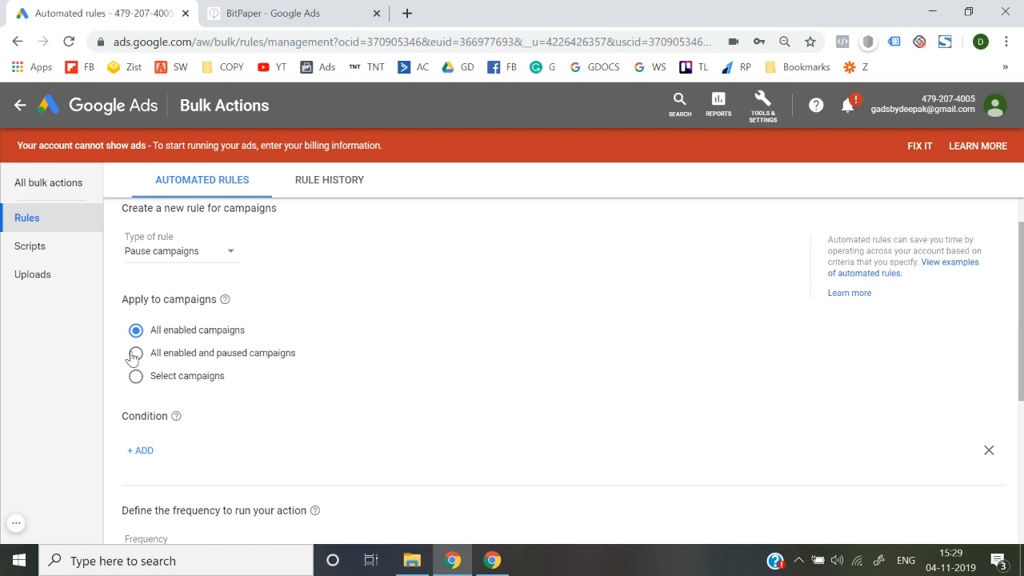
Open the rule's Select campaigns dialog, cancel it, and set the rule back to All enabled campaigns.
left_click(135, 375)
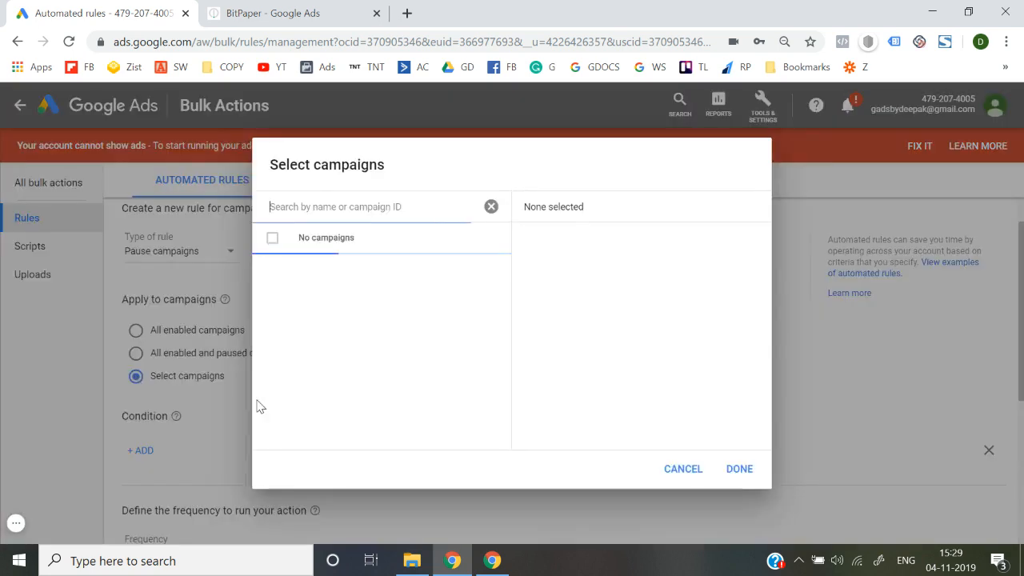
left_click(684, 472)
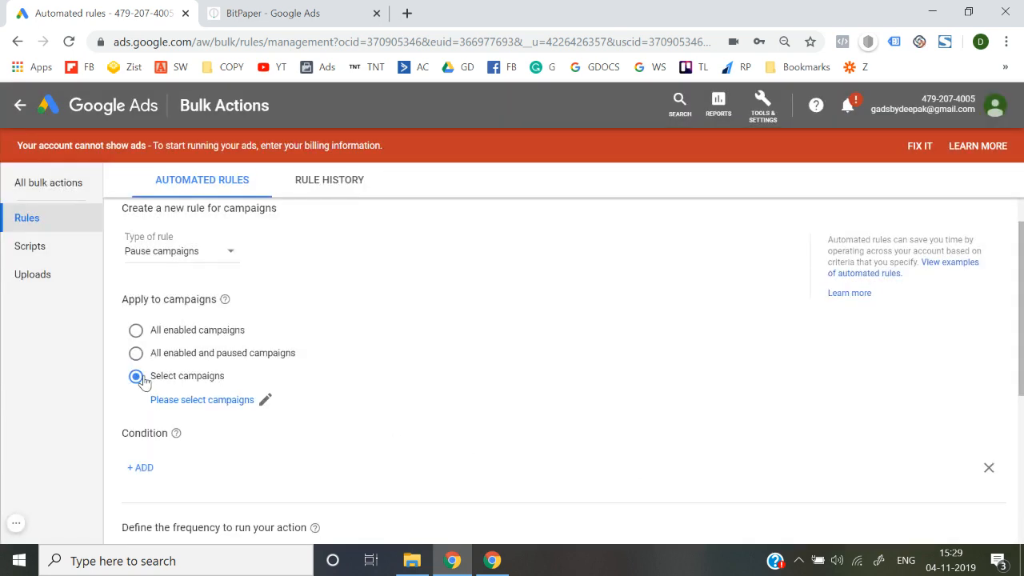
left_click(136, 331)
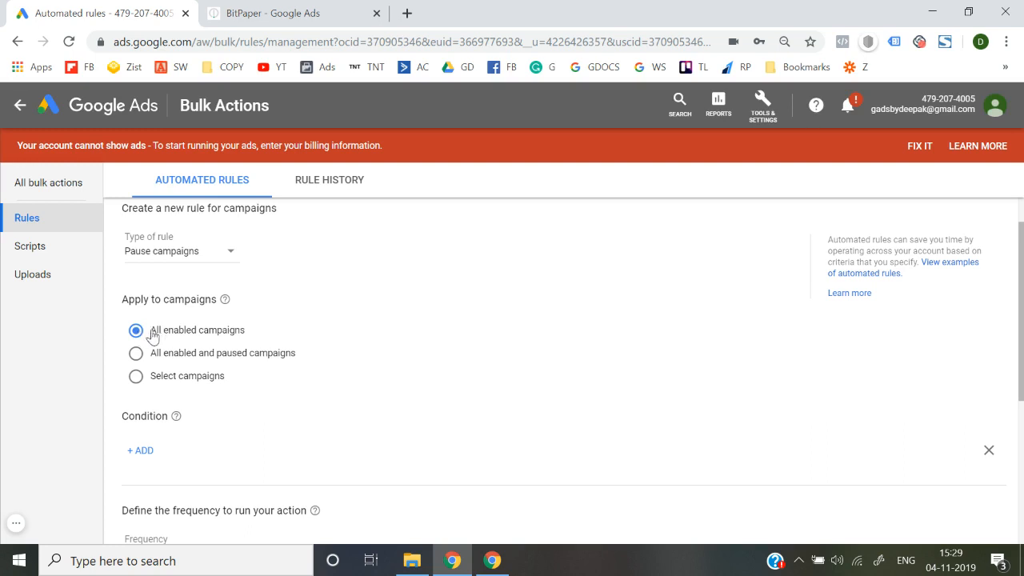
scroll(148, 331, "down", 1)
scroll(186, 308, "down", 2)
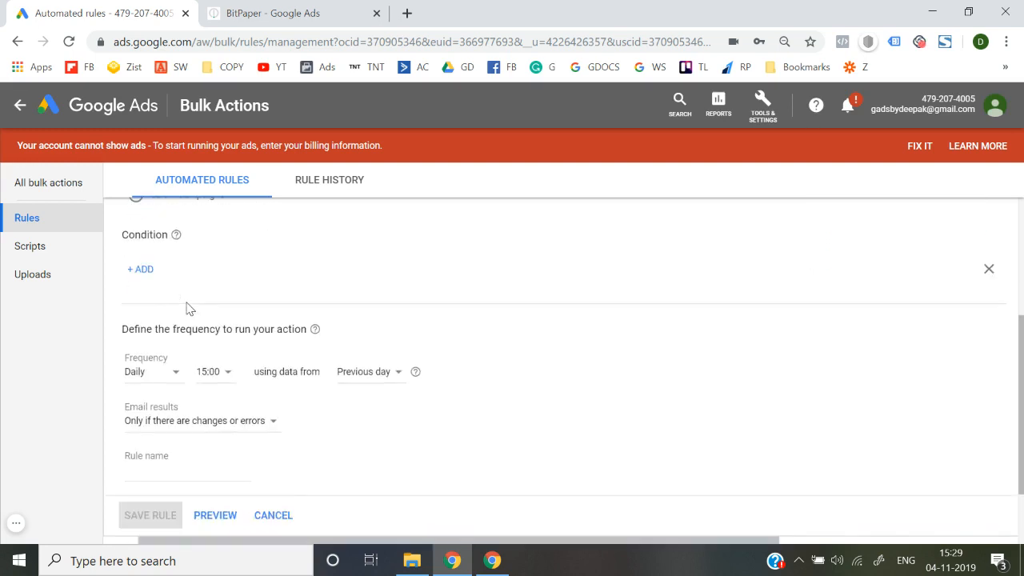
scroll(165, 288, "up", 1)
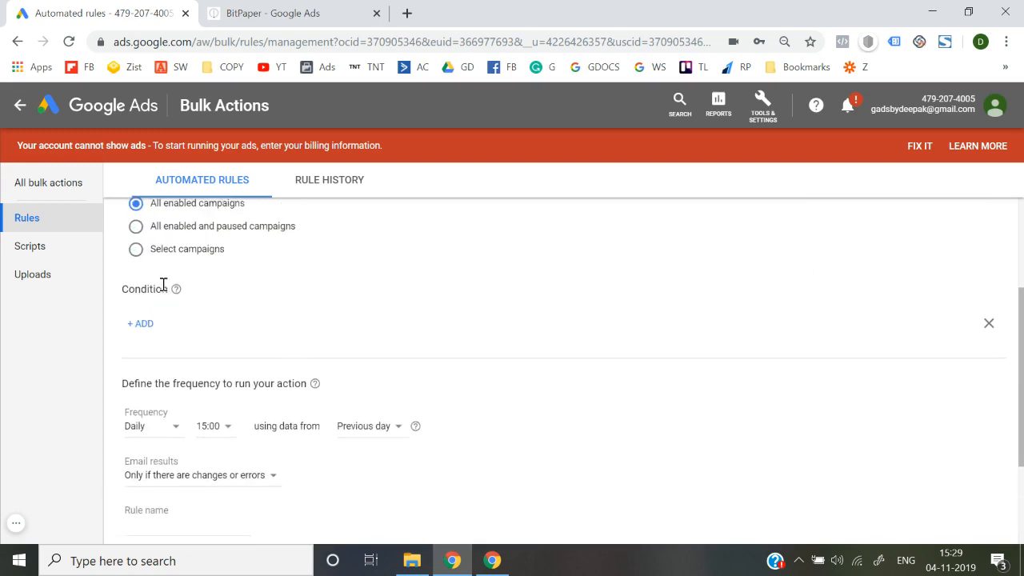
left_click(145, 326)
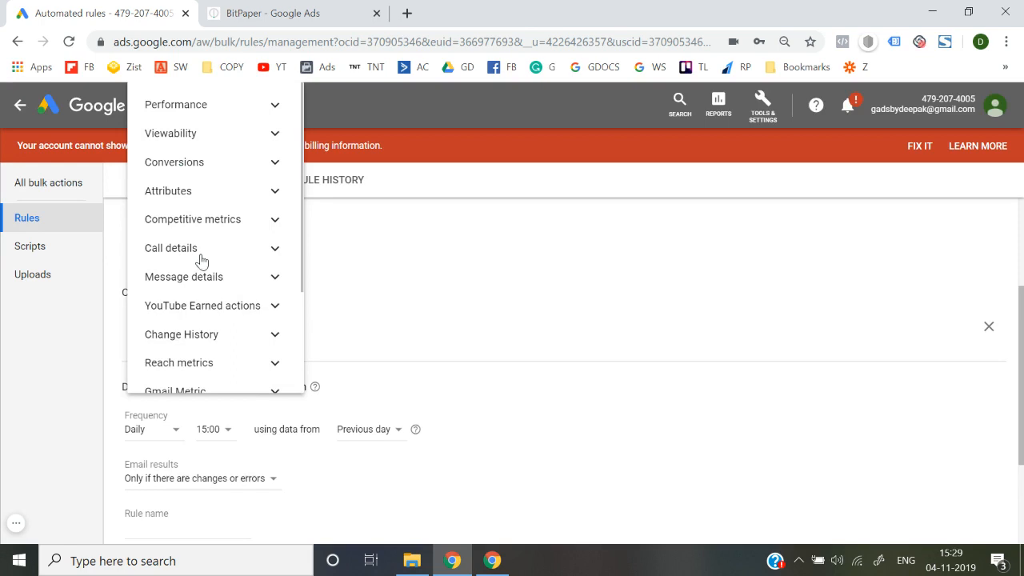
scroll(201, 262, "down", 1)
scroll(202, 262, "up", 1)
left_click(264, 119)
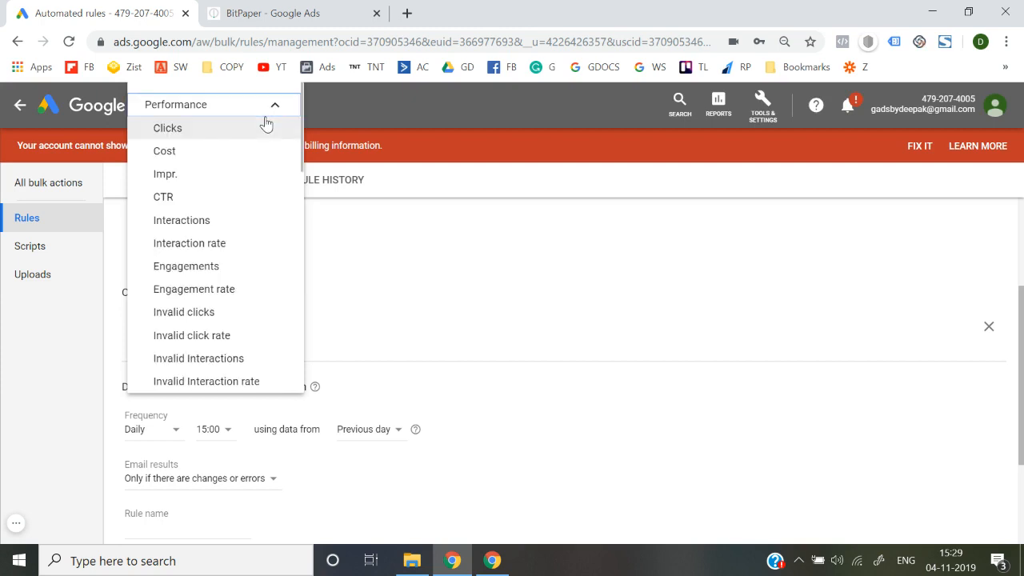
left_click(226, 128)
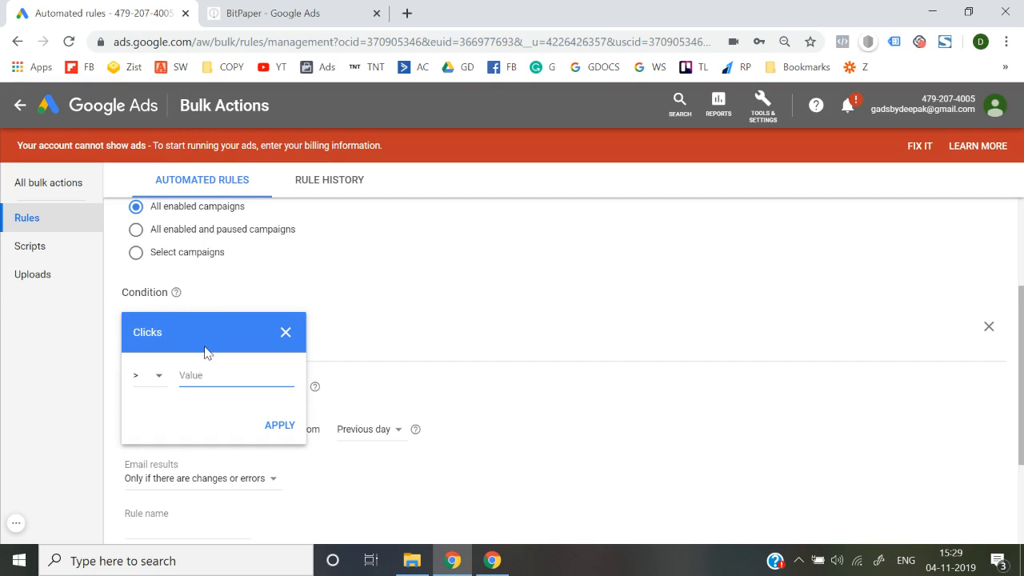
left_click(284, 335)
Add a Performance condition to the rule requiring Avg. CPC greater than ₹50.
left_click(147, 329)
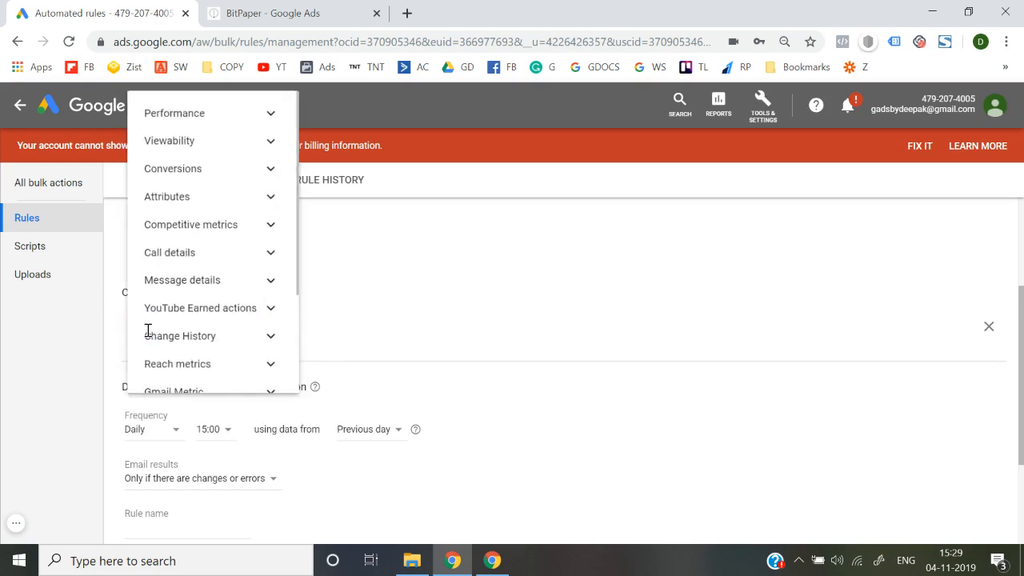
left_click(229, 107)
scroll(188, 268, "down", 2)
scroll(190, 269, "down", 2)
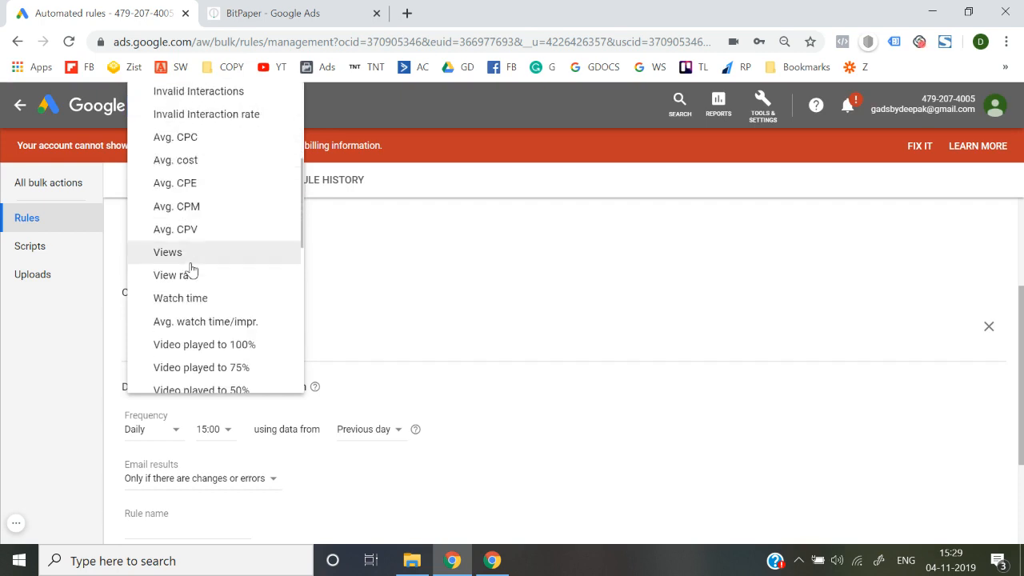
left_click(196, 140)
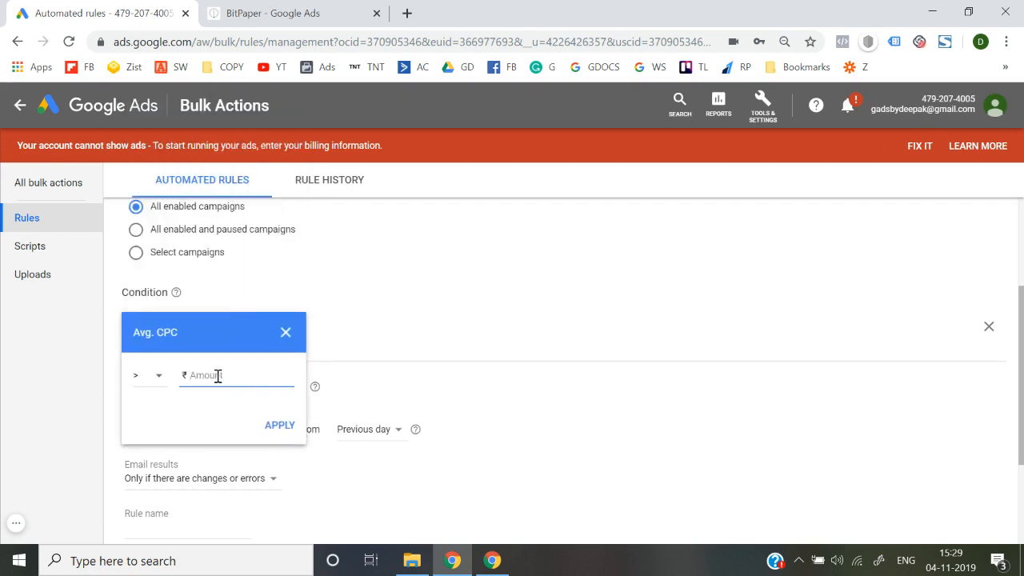
type("50")
left_click(275, 430)
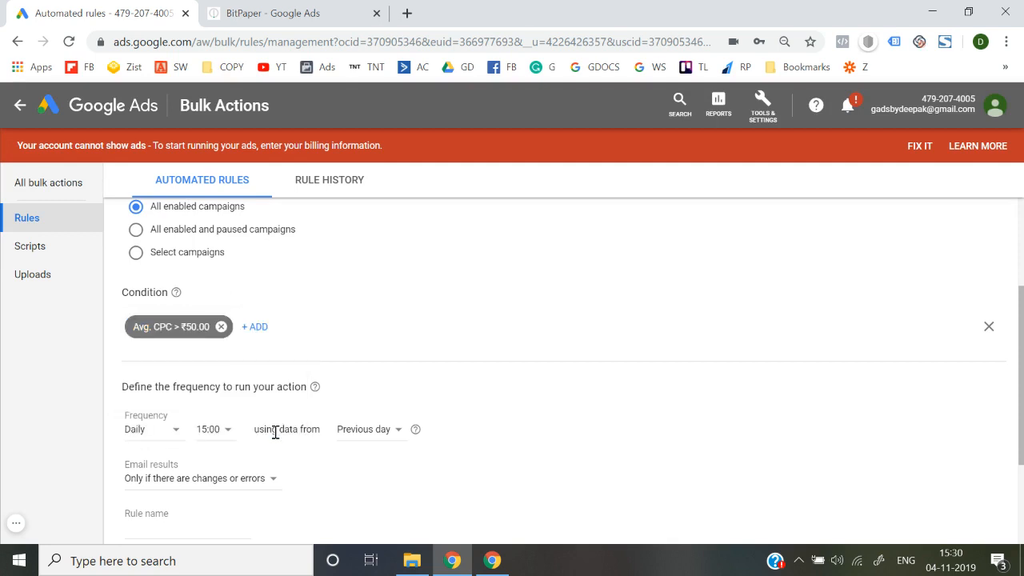
Schedule the campaign rule to run Daily at 00:00 using data from the Previous day.
scroll(275, 432, "up", 2)
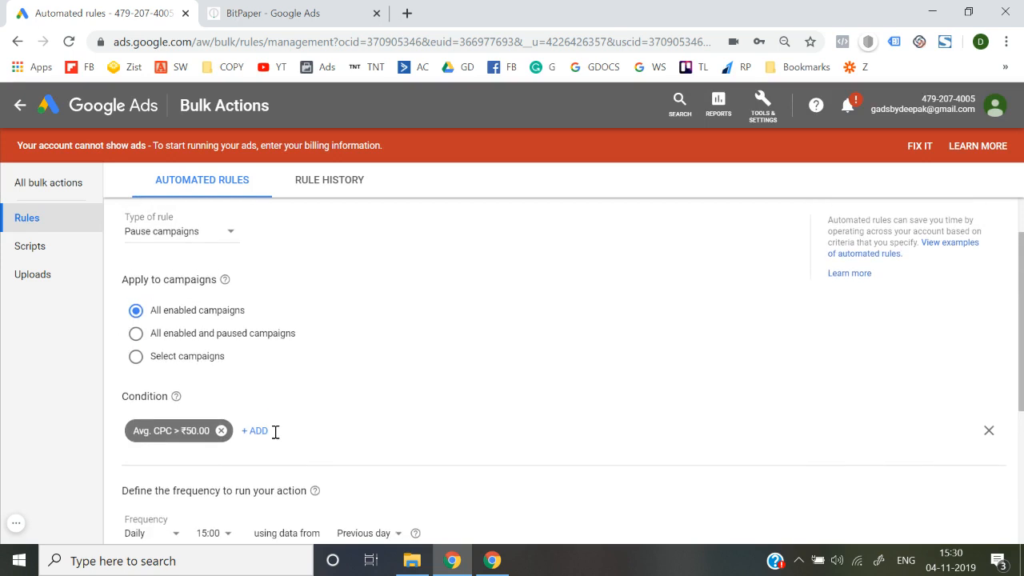
scroll(324, 416, "down", 2)
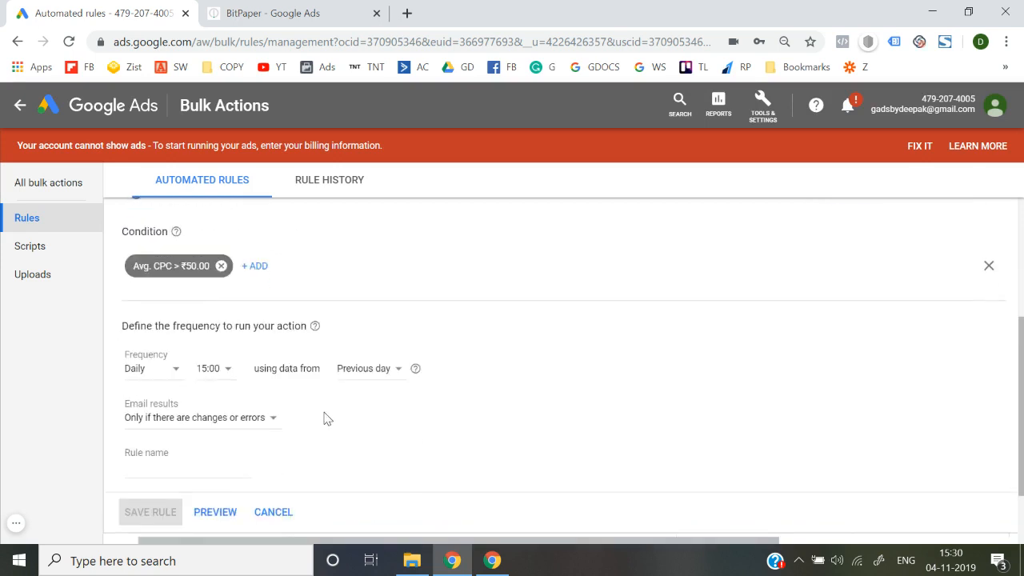
scroll(325, 417, "up", 3)
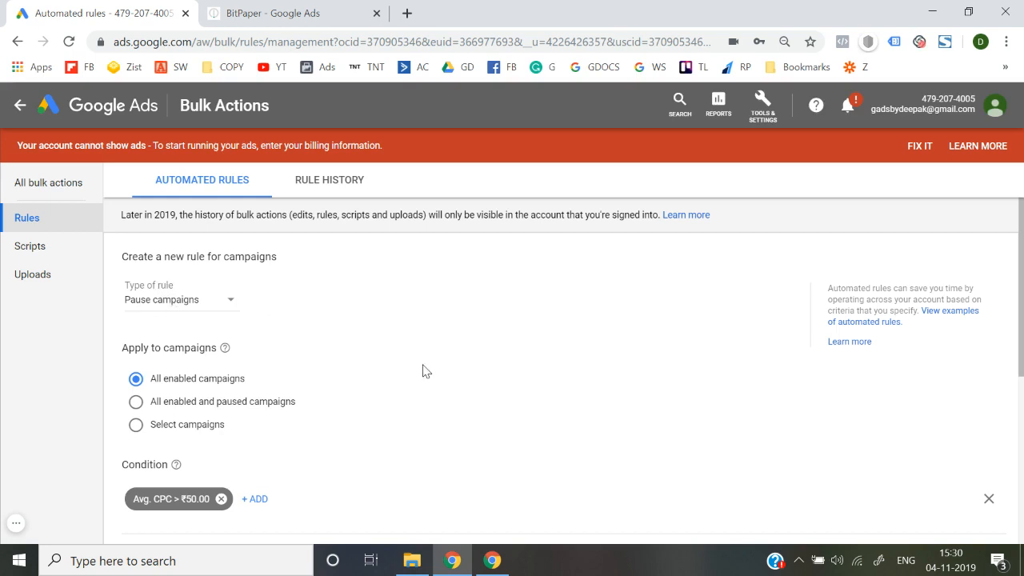
scroll(426, 370, "down", 3)
scroll(425, 370, "up", 1)
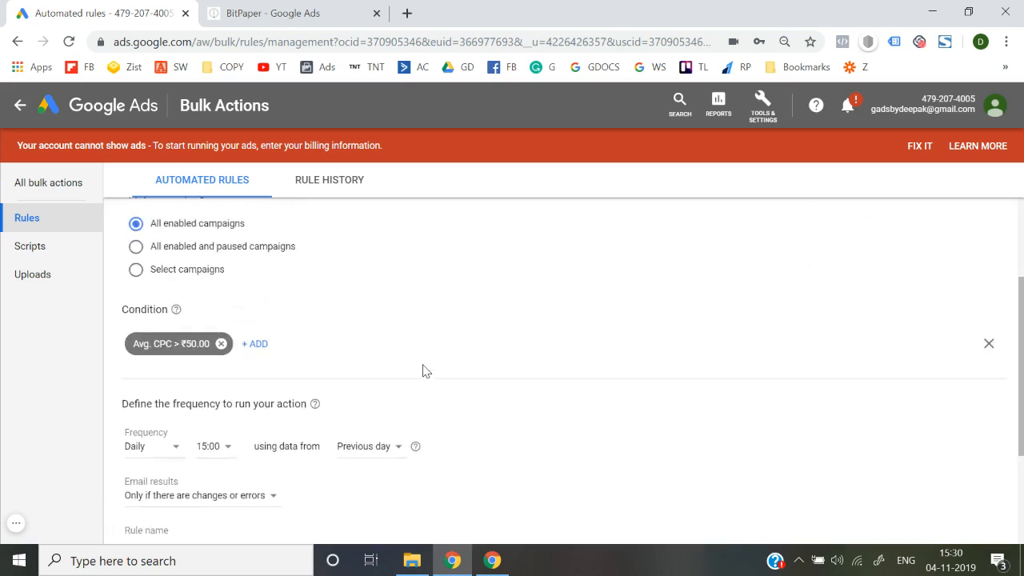
scroll(423, 371, "down", 1)
scroll(174, 383, "down", 1)
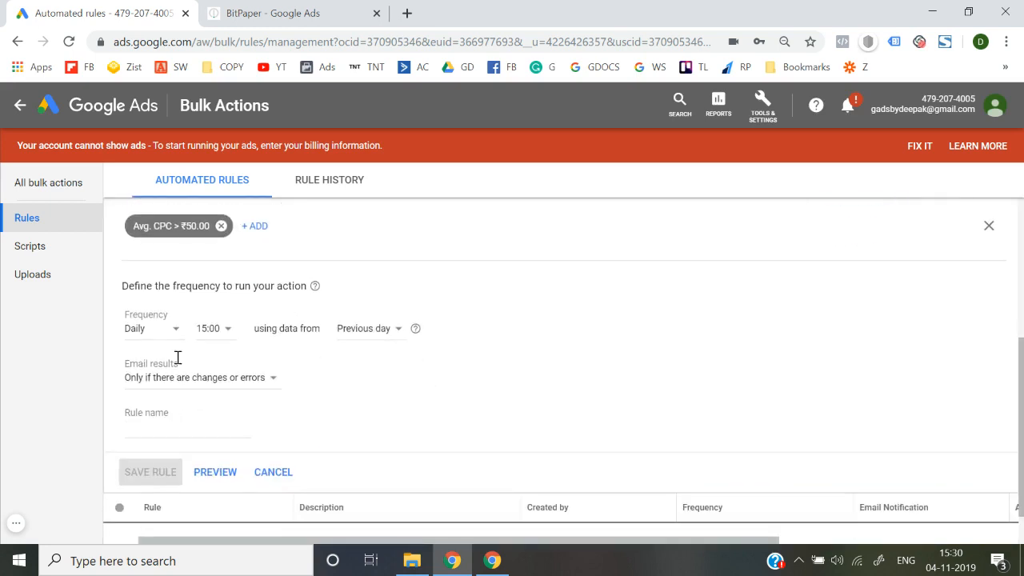
left_click(168, 328)
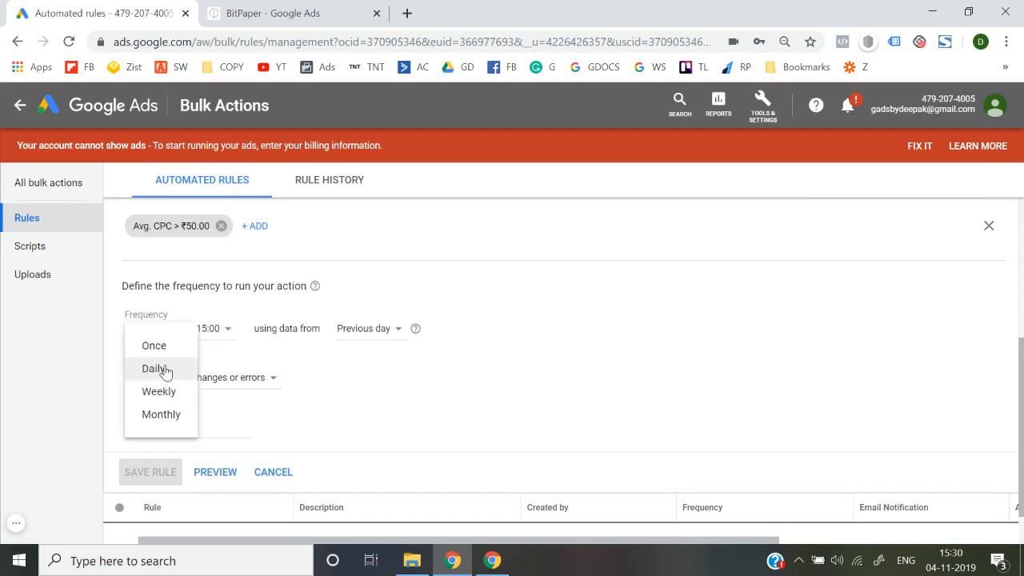
left_click(159, 370)
left_click(224, 336)
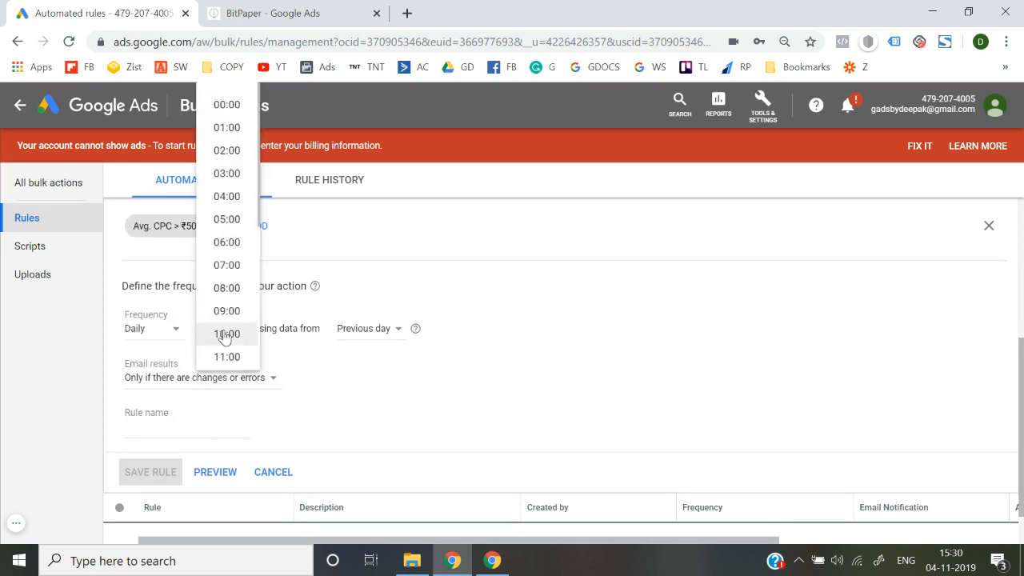
left_click(236, 112)
left_click(370, 331)
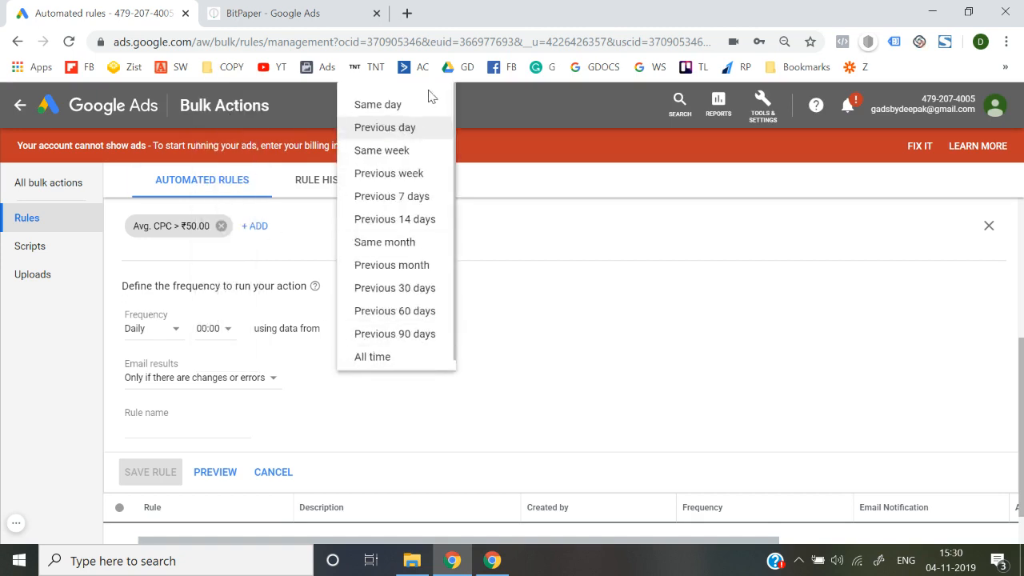
left_click(407, 136)
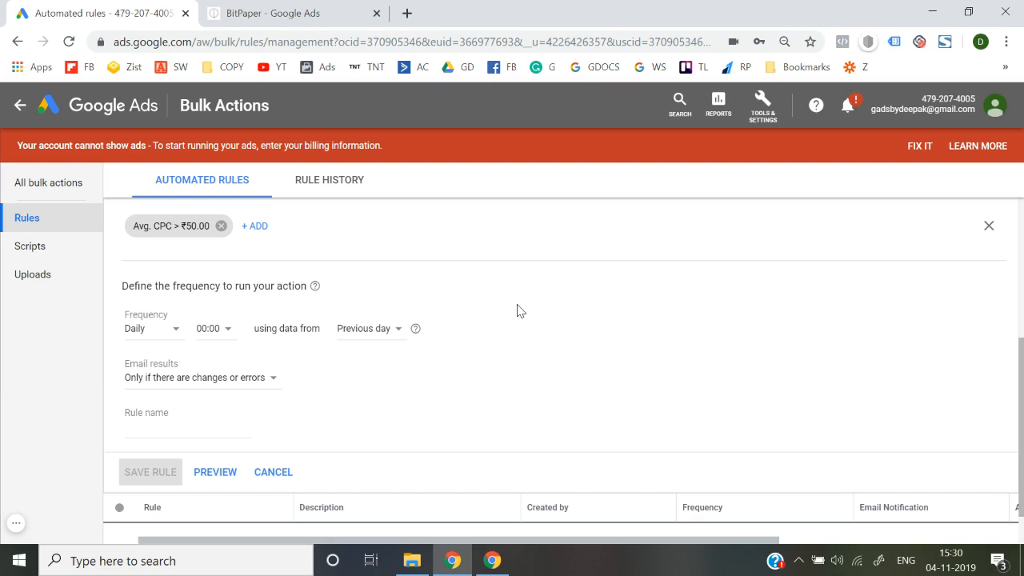
Name the rule "Pause Campaigns CPC > 50" and save it.
scroll(517, 311, "down", 2)
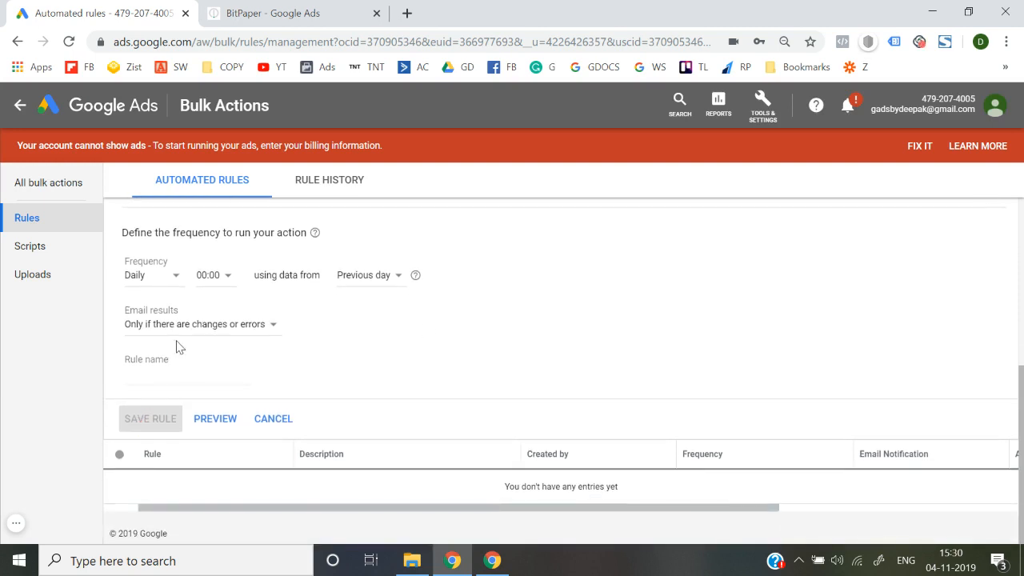
scroll(172, 355, "up", 4)
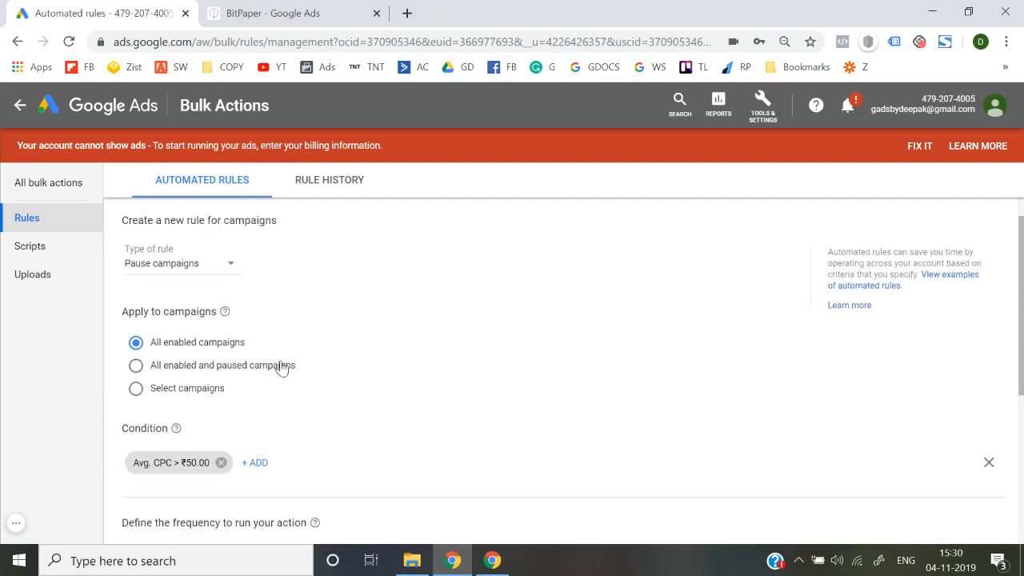
scroll(355, 365, "down", 4)
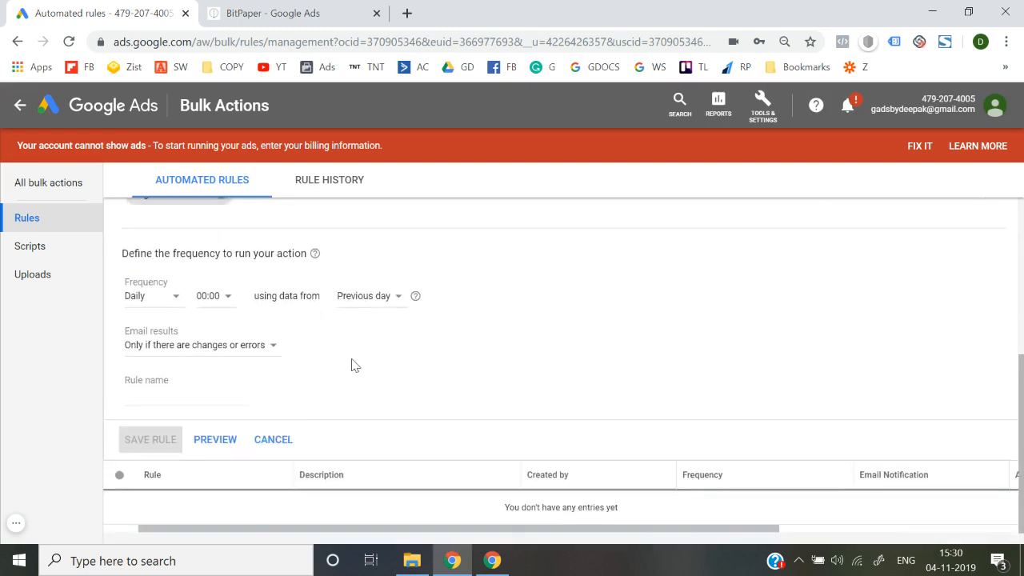
left_click(167, 390)
type("Paus")
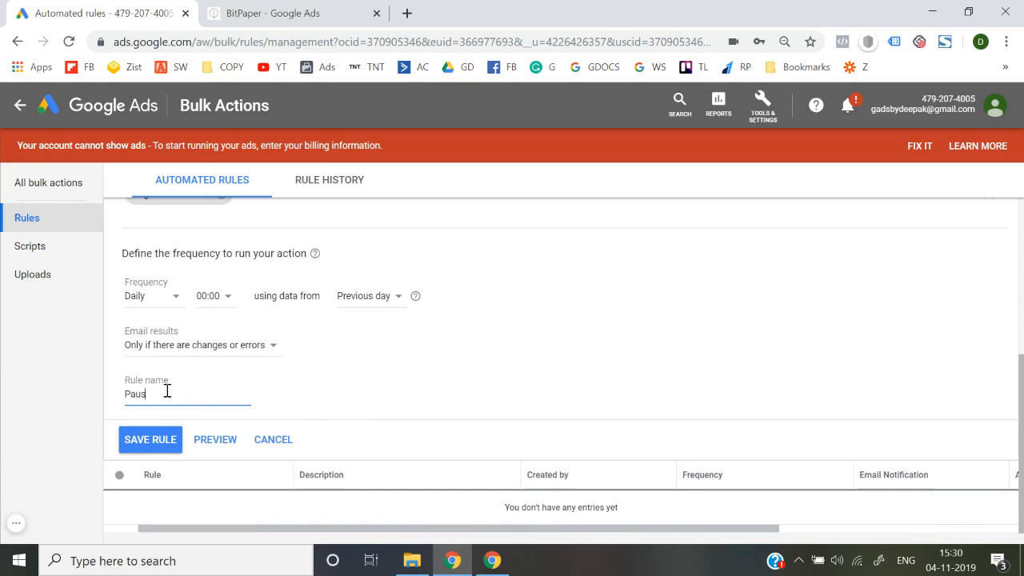
type("e Campaigns CPC")
key("BackSpace")
key("BackSpace")
left_click(154, 442)
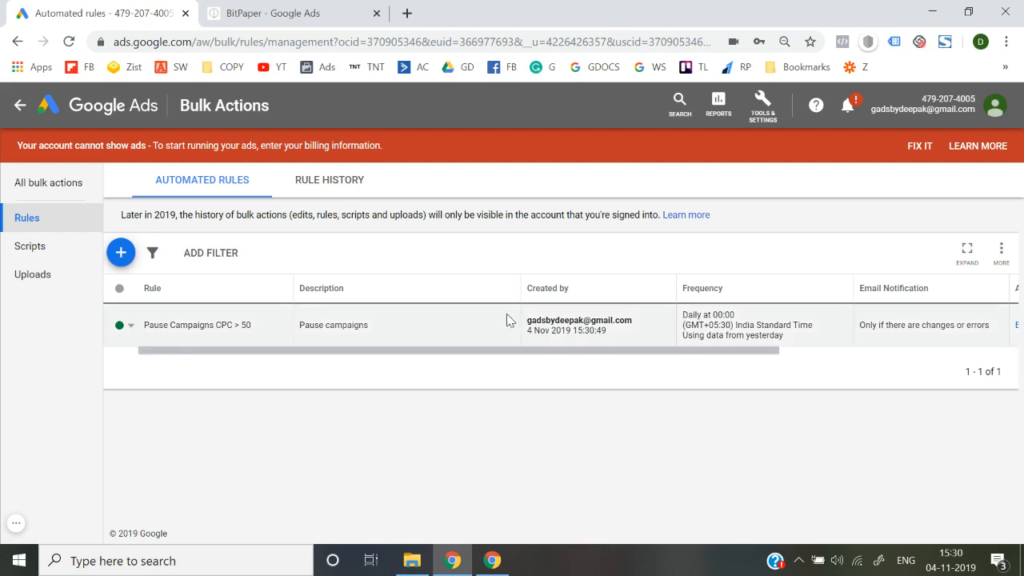
Start a new ad group rule and set its type to Change ad group bids.
scroll(507, 315, "right", 3)
scroll(480, 317, "left", 3)
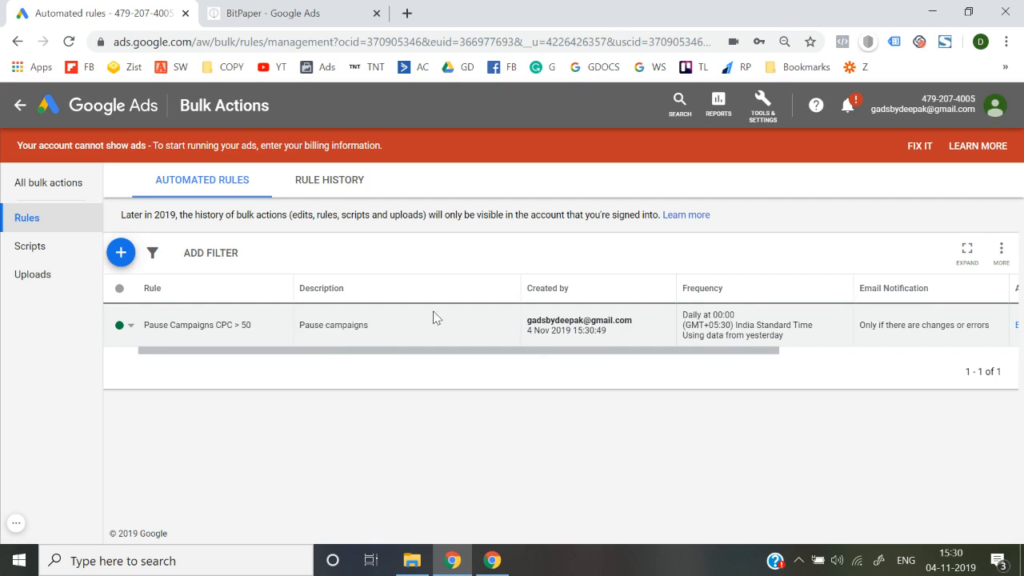
left_click(121, 253)
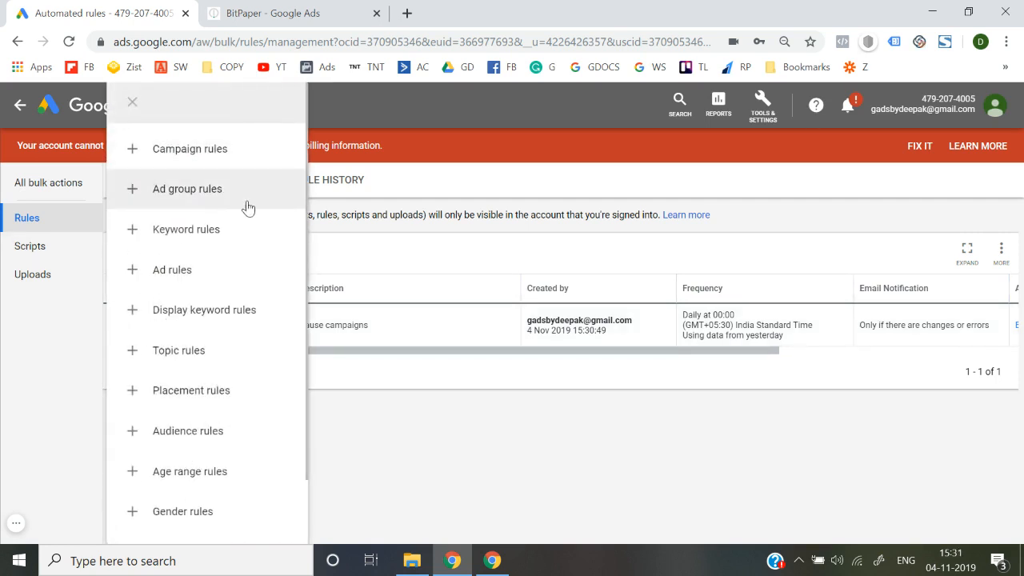
left_click(247, 209)
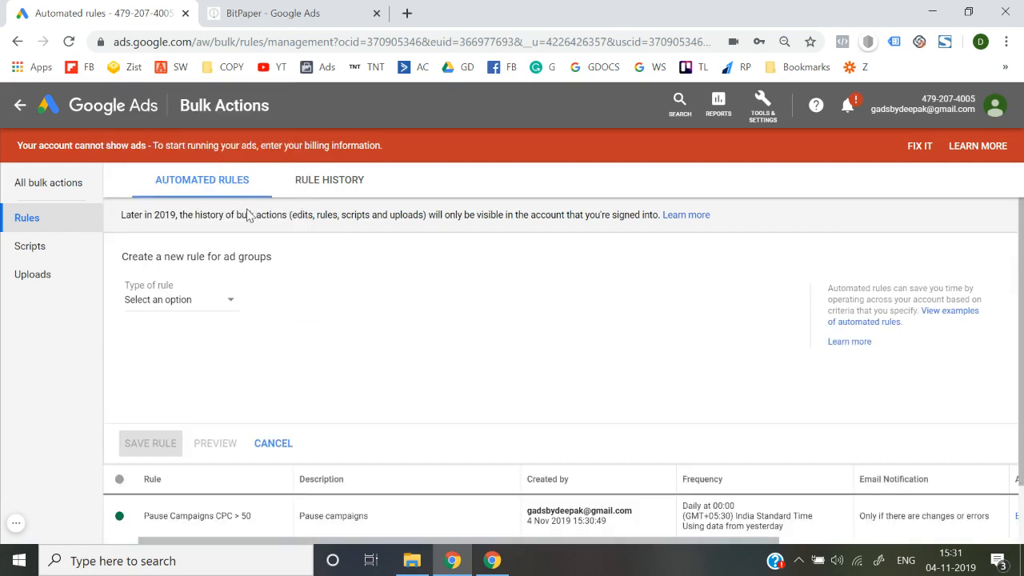
left_click(205, 310)
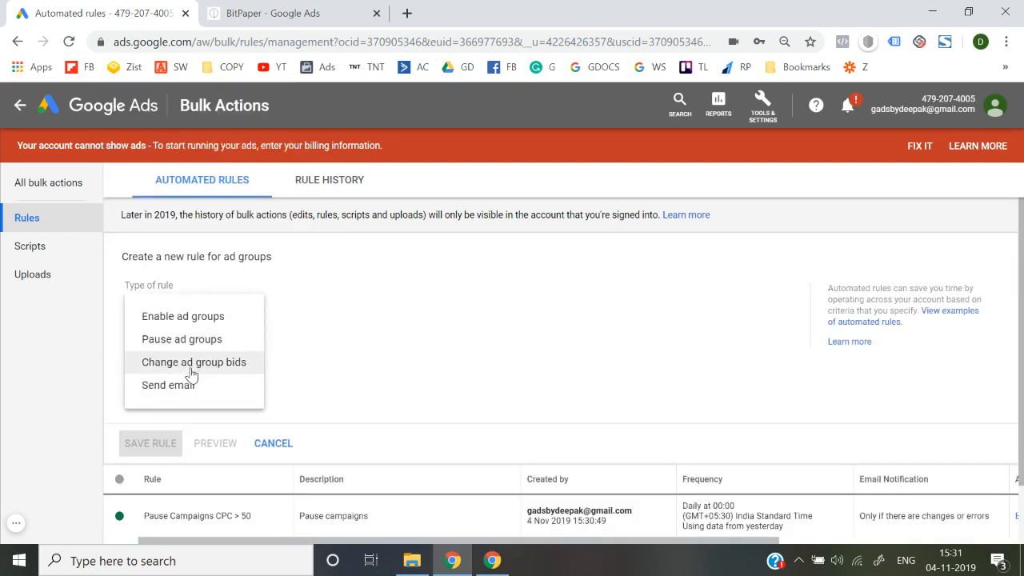
left_click(233, 364)
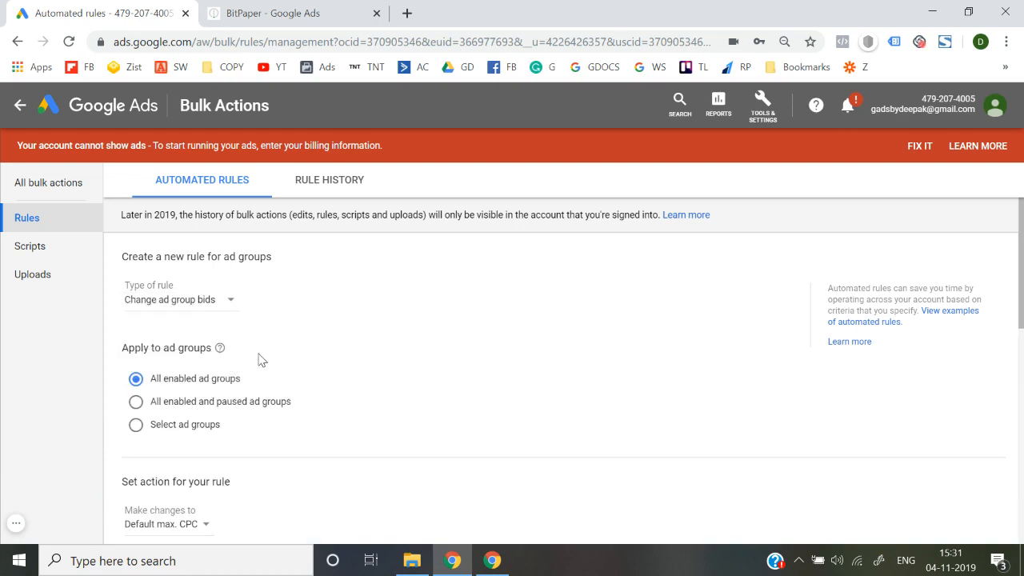
left_click(177, 299)
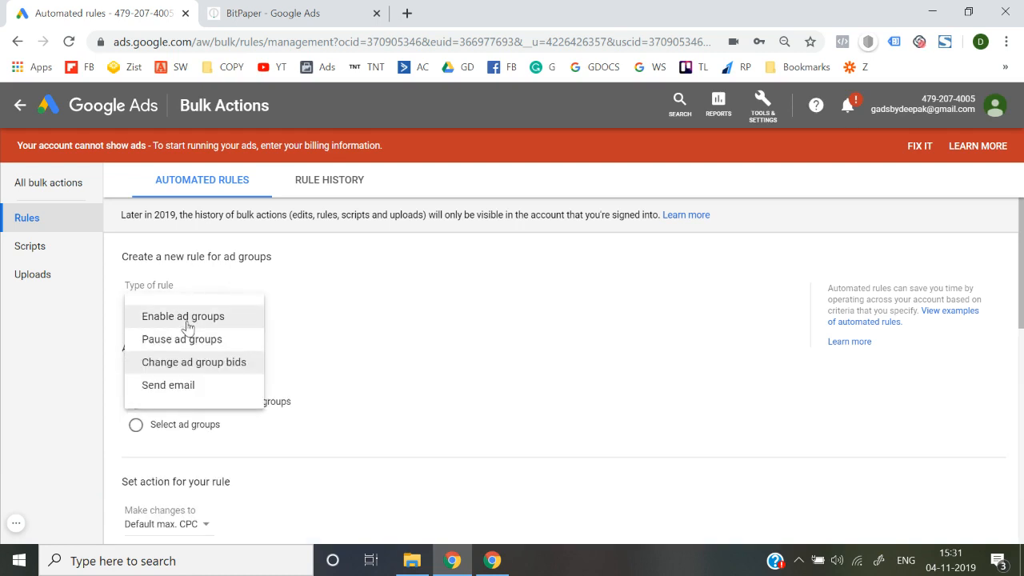
left_click(210, 364)
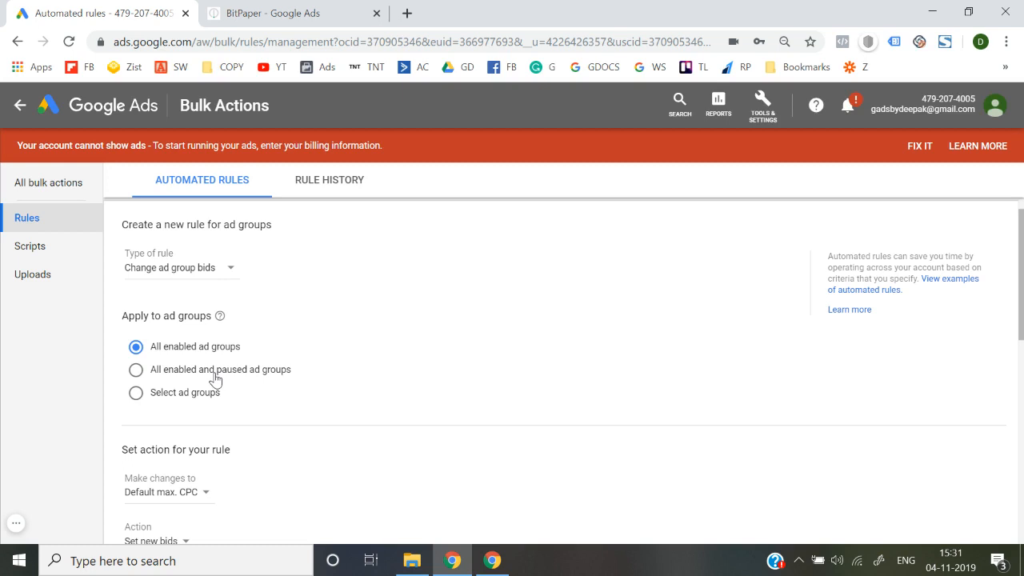
Set the ad group rule's action to Increase bids, making changes to Default max. CPC.
scroll(212, 379, "down", 3)
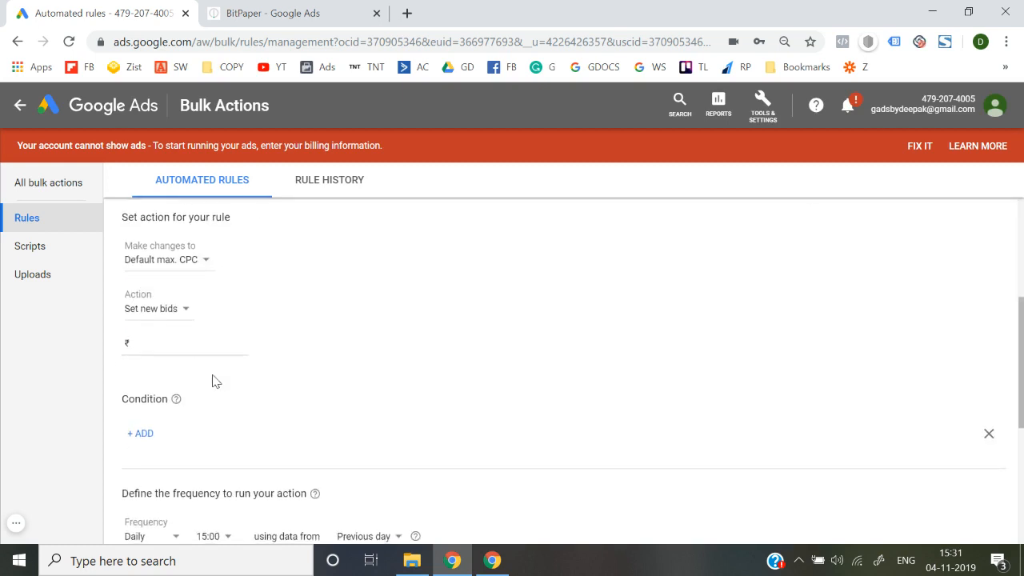
scroll(196, 334, "up", 1)
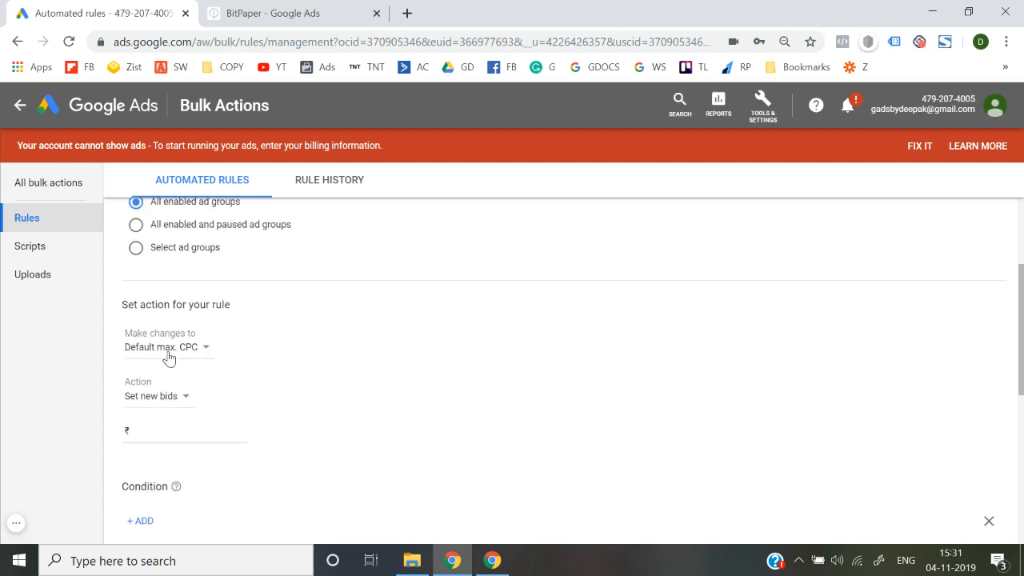
left_click(168, 350)
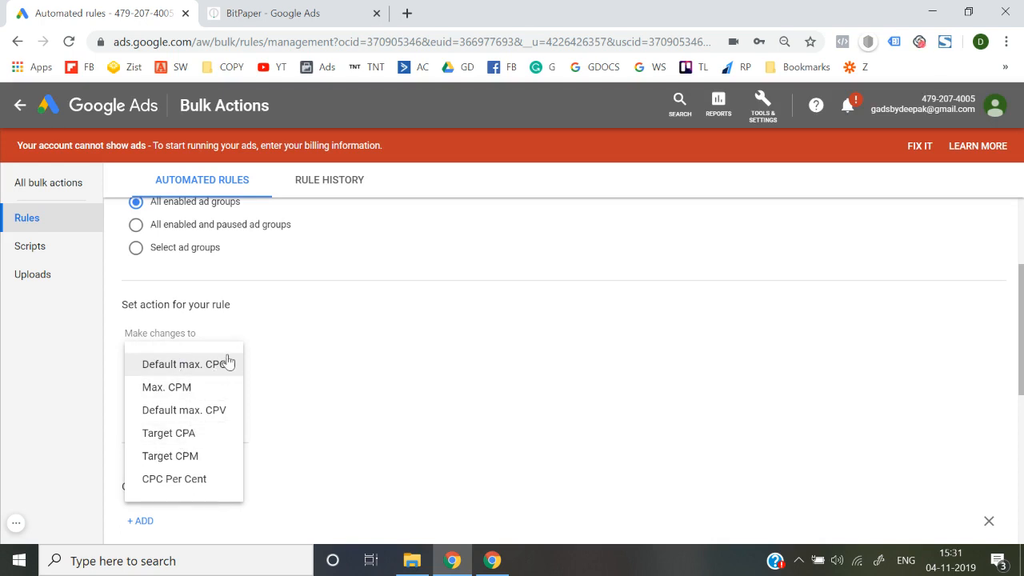
left_click(226, 366)
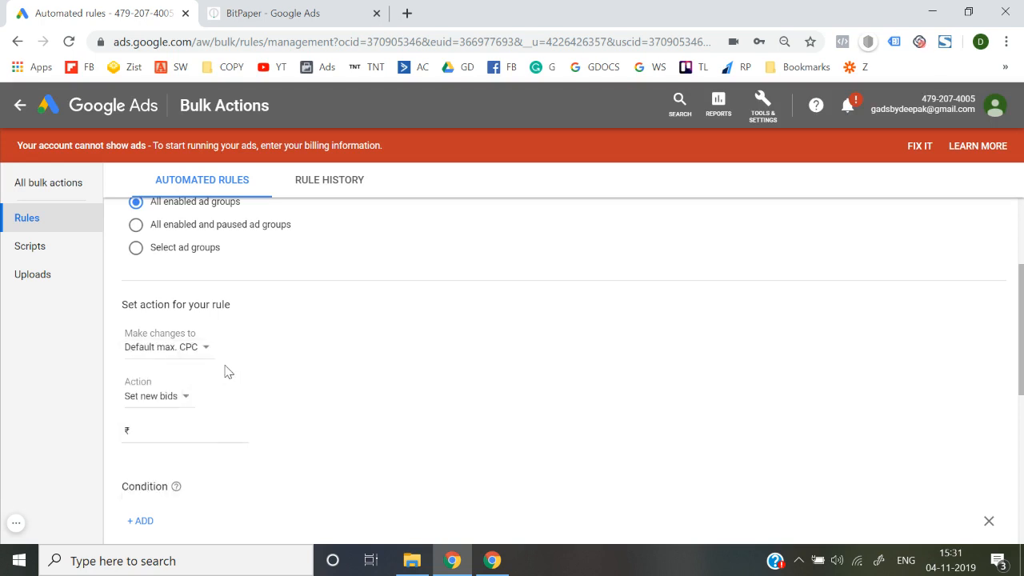
scroll(185, 397, "down", 1)
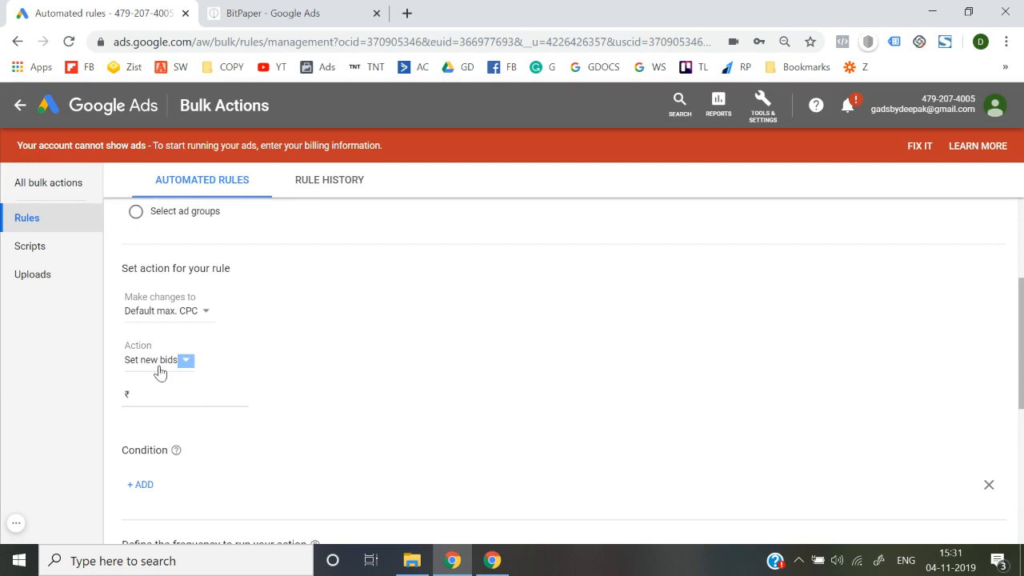
left_click(159, 368)
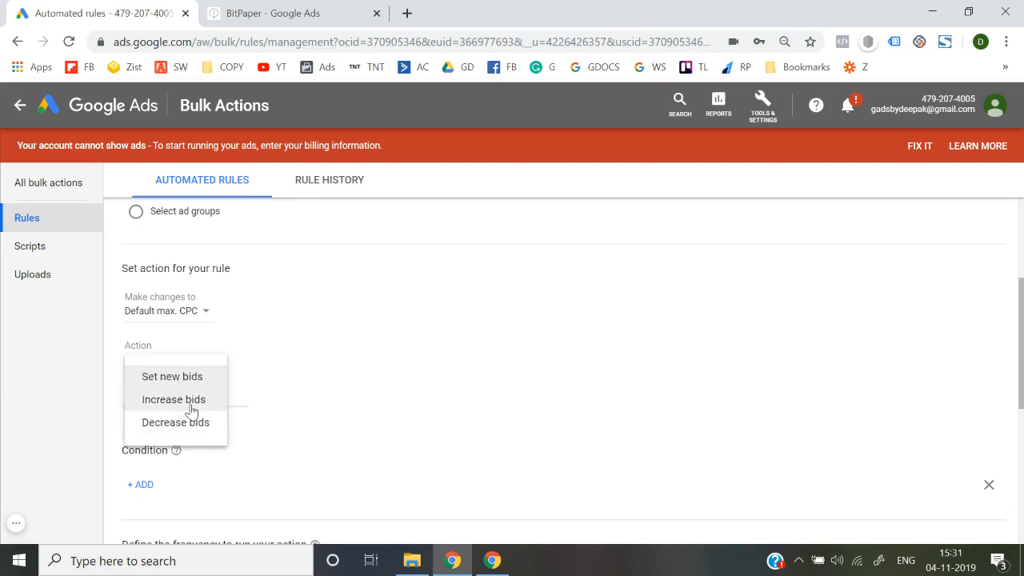
left_click(198, 400)
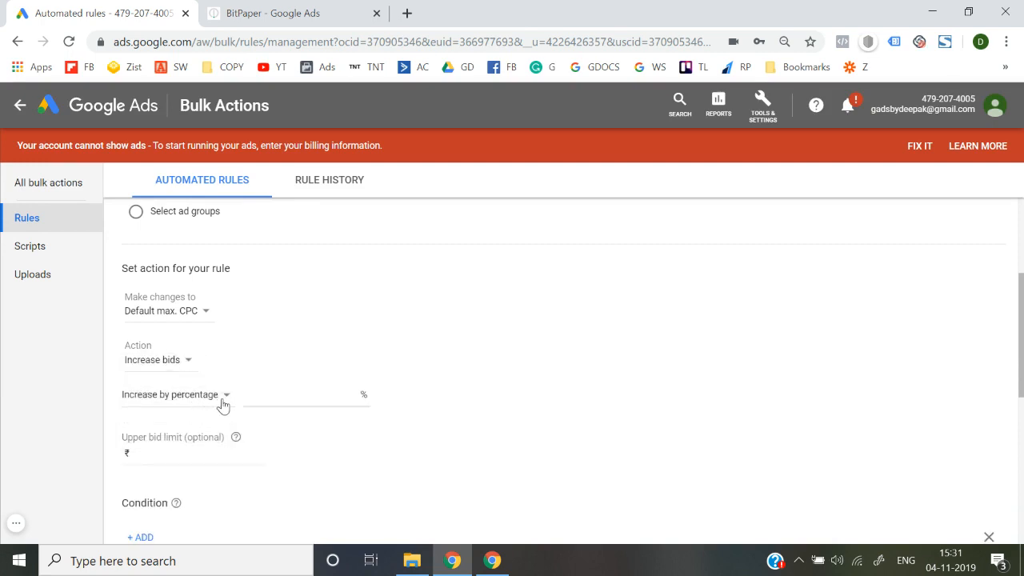
Set the bid increase to 10% with an upper bid limit of ₹100.
left_click(272, 393)
left_click(466, 405)
left_click(190, 456)
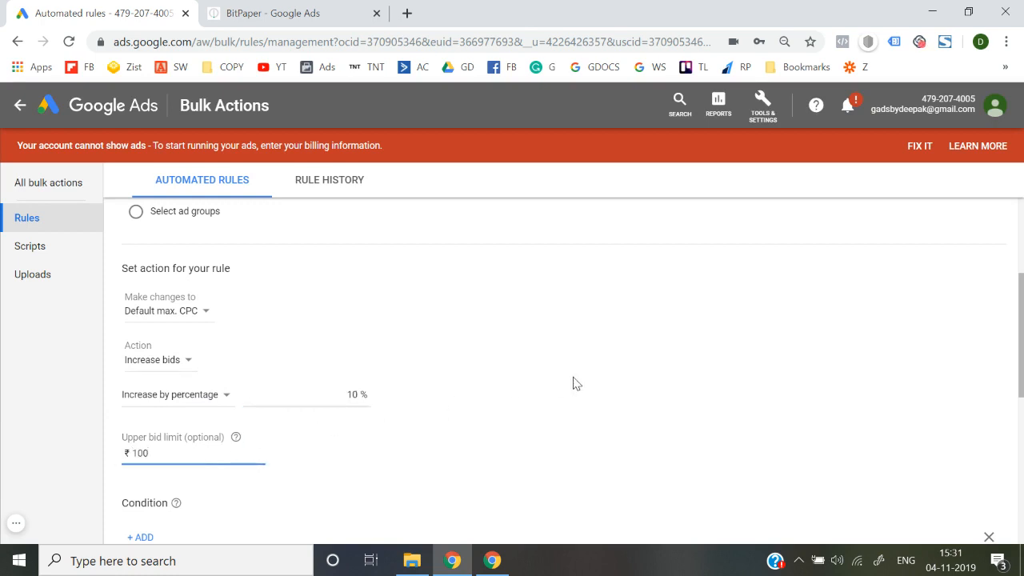
Add a Performance condition to the ad group rule requiring Avg. CPC less than ₹10.
scroll(574, 382, "down", 2)
left_click(141, 359)
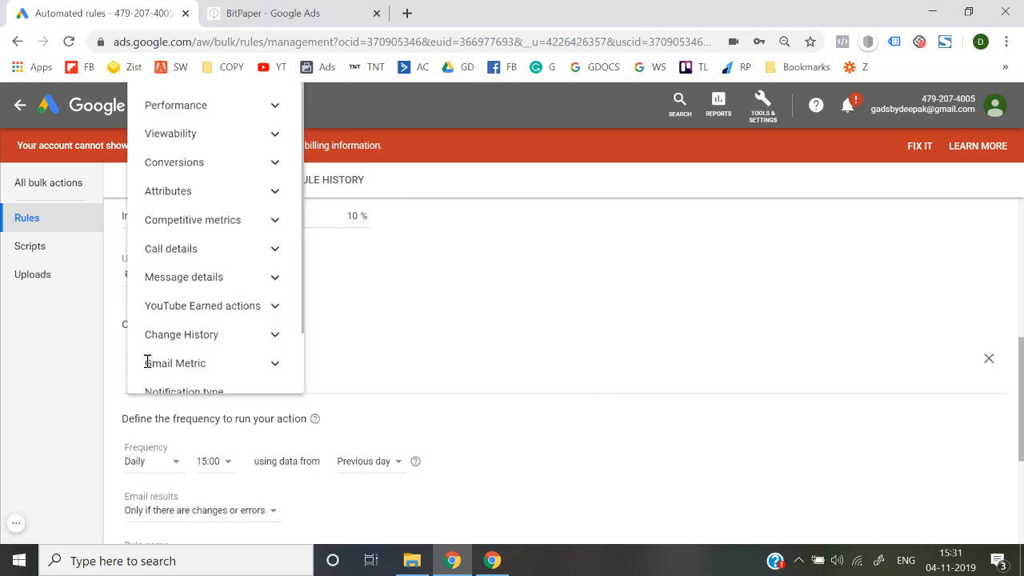
left_click(265, 115)
scroll(228, 262, "down", 1)
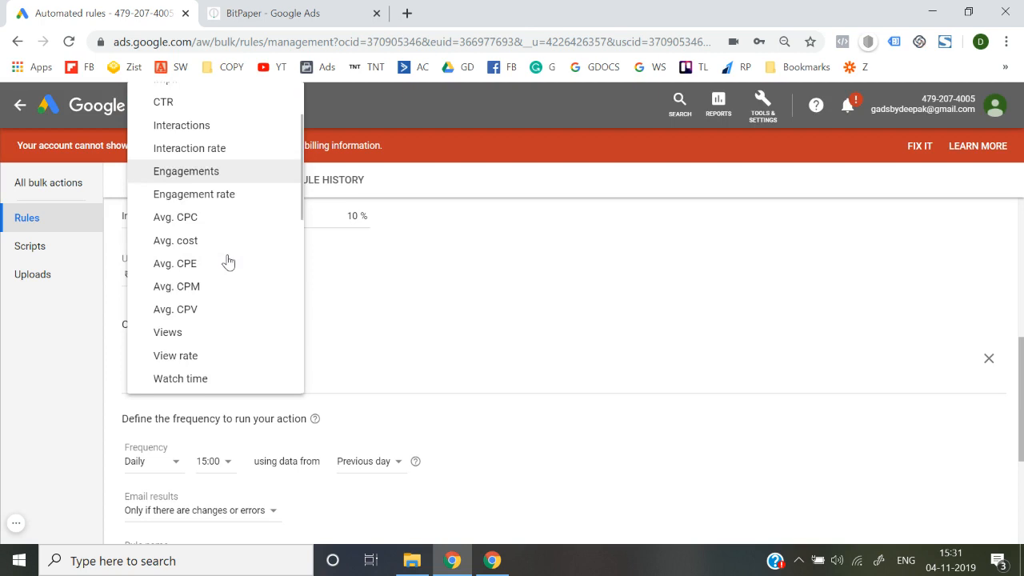
left_click(241, 215)
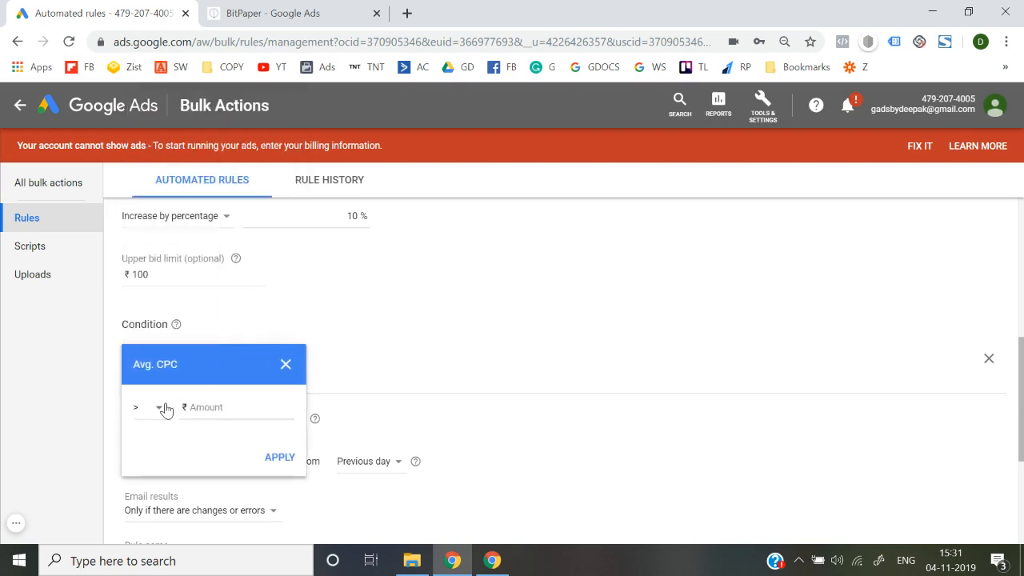
left_click(137, 407)
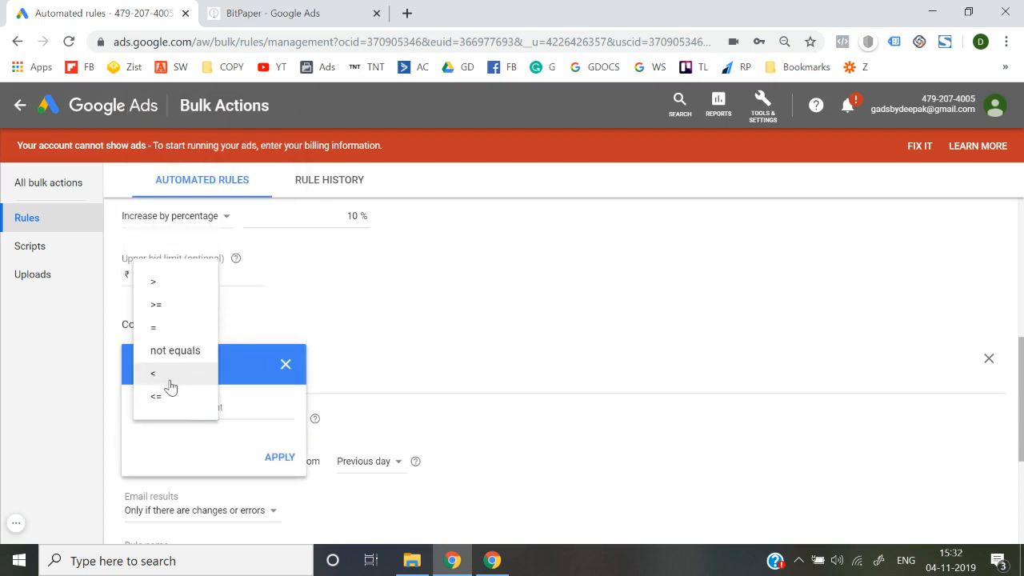
left_click(171, 384)
left_click(227, 406)
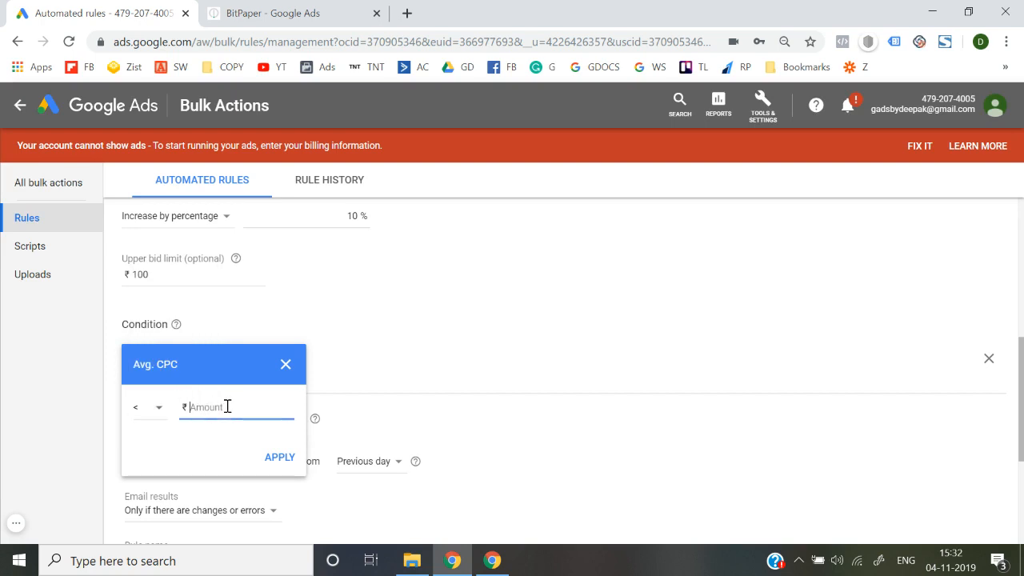
type("10")
left_click(292, 466)
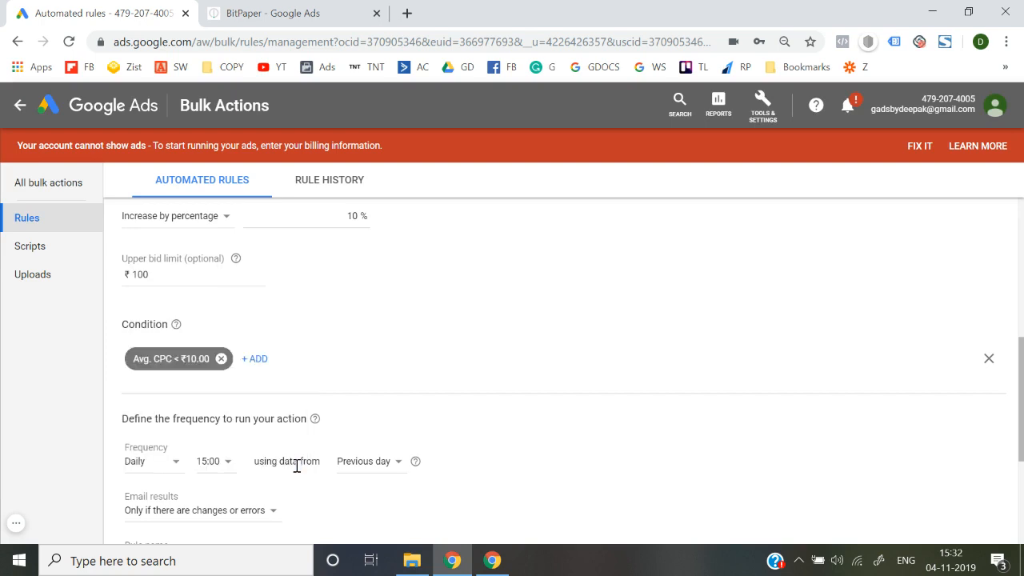
Schedule the ad group rule to run at 00:00 and name it "Increase Bid by 10%".
scroll(394, 396, "down", 1)
left_click(216, 373)
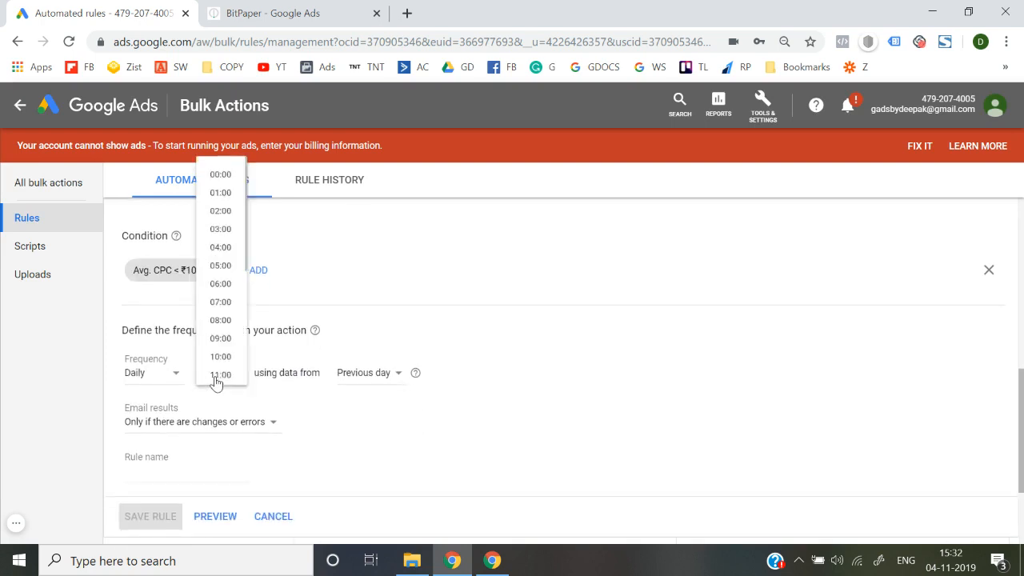
left_click(231, 124)
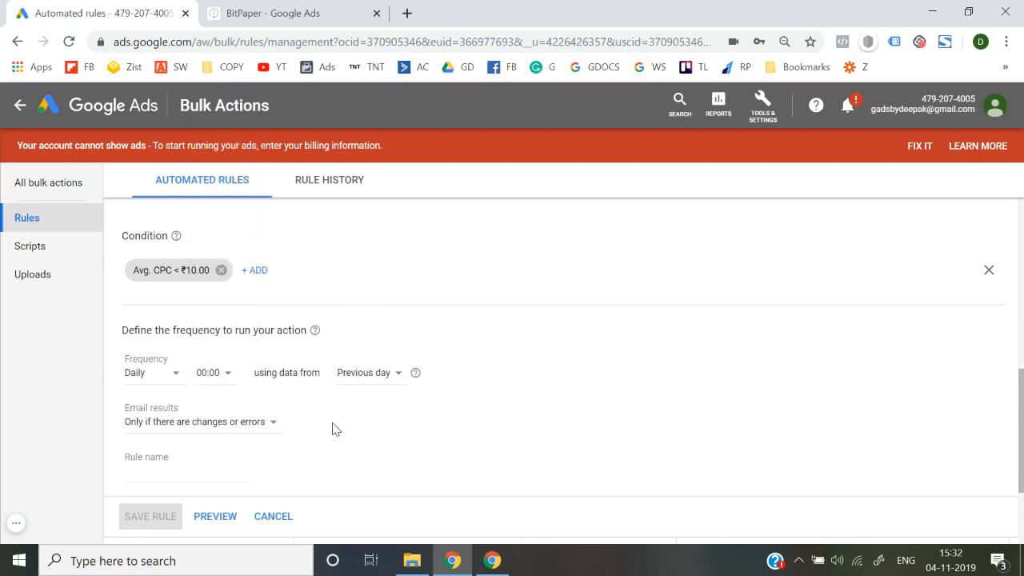
left_click(179, 471)
type("Increase Bid by 10%")
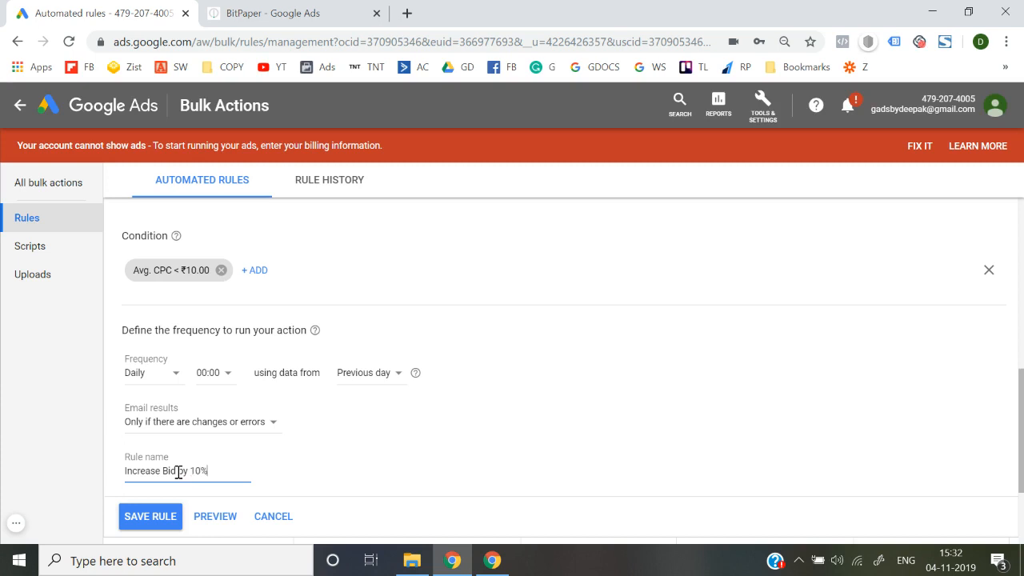
left_click(509, 405)
Review the ad group rule's type, target ad groups, bid action, bid limit, condition and run frequency before saving.
scroll(509, 404, "up", 10)
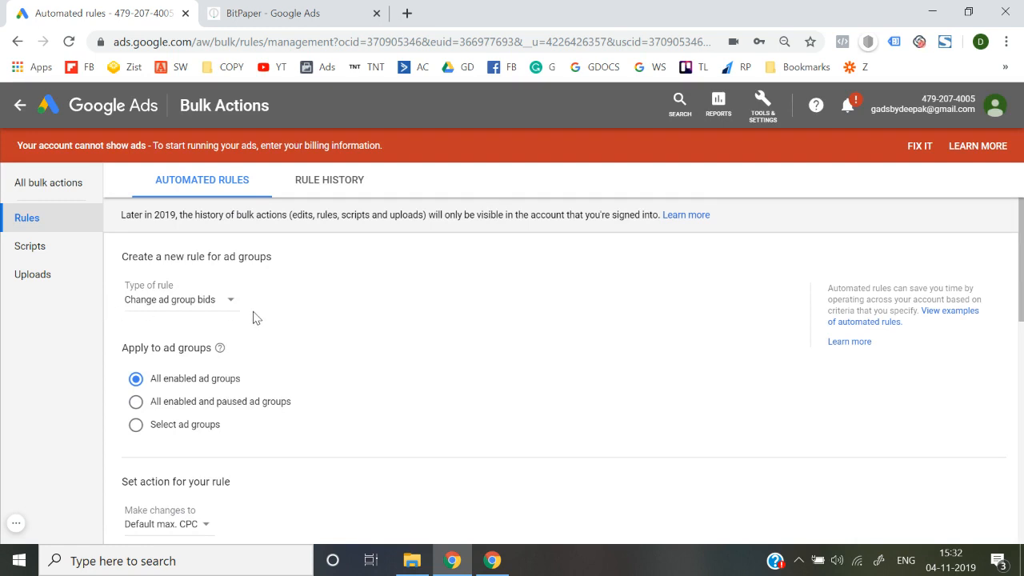
left_click_drag(175, 312, 117, 306)
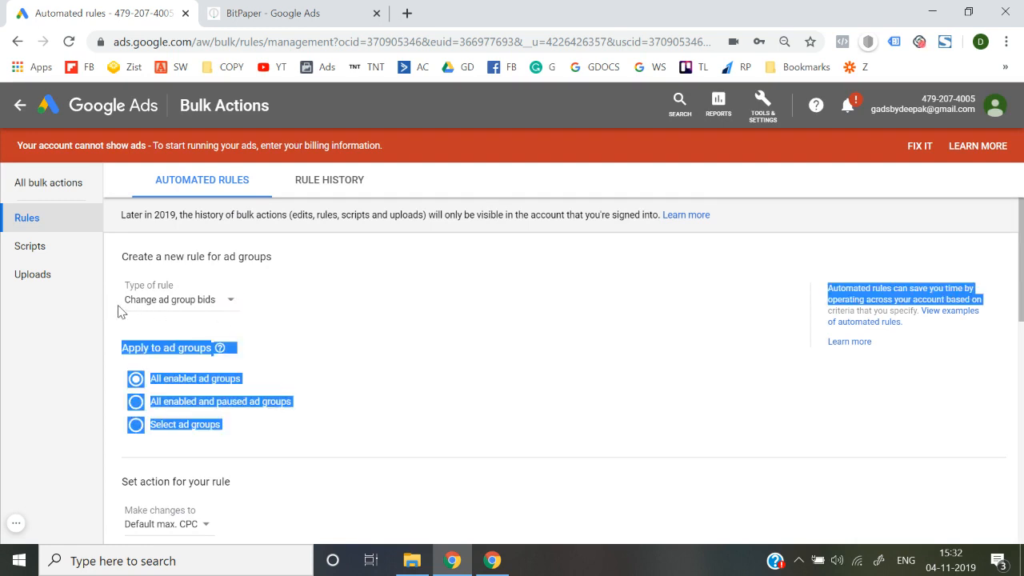
left_click(393, 313)
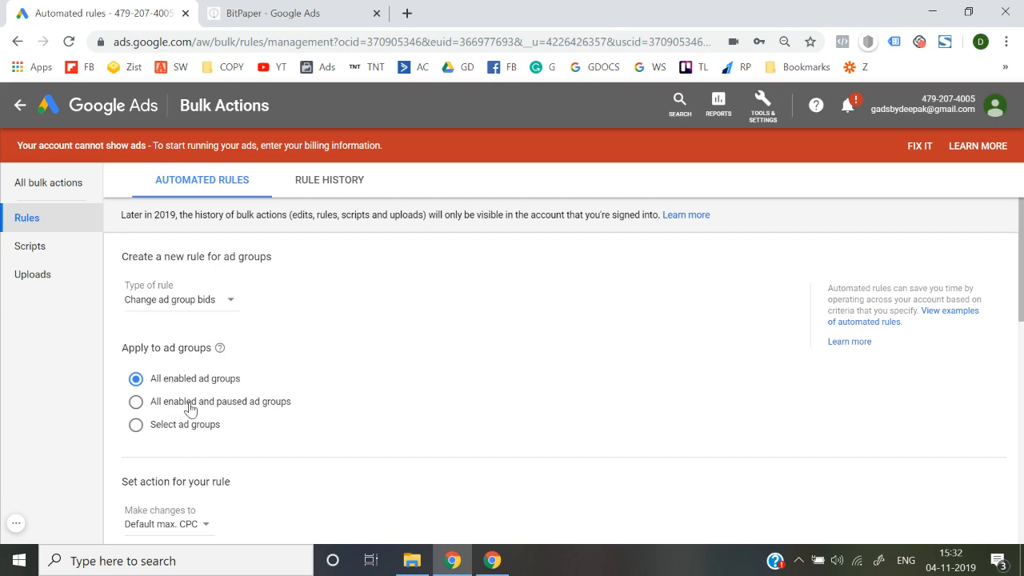
scroll(189, 409, "down", 1)
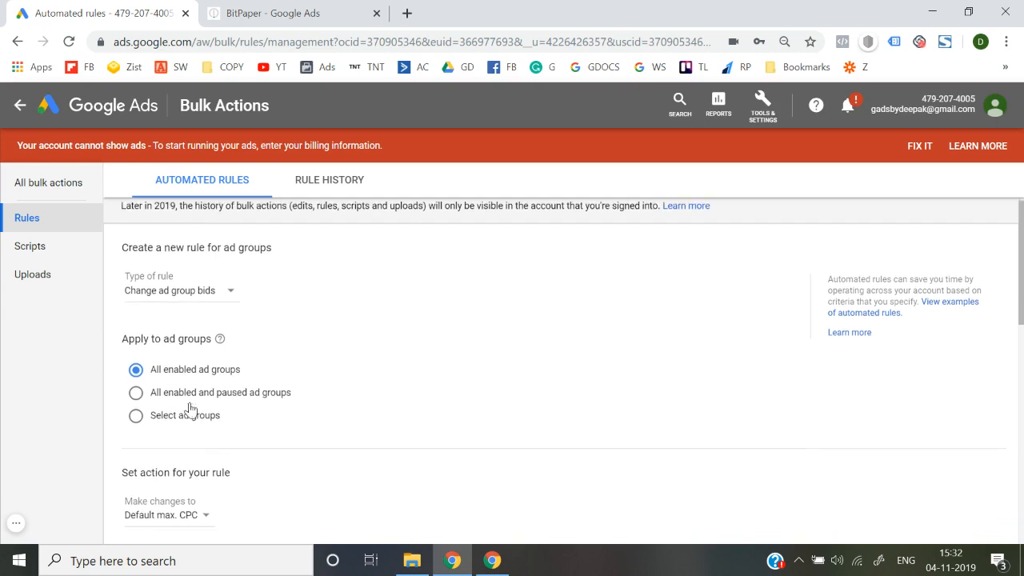
scroll(208, 364, "down", 2)
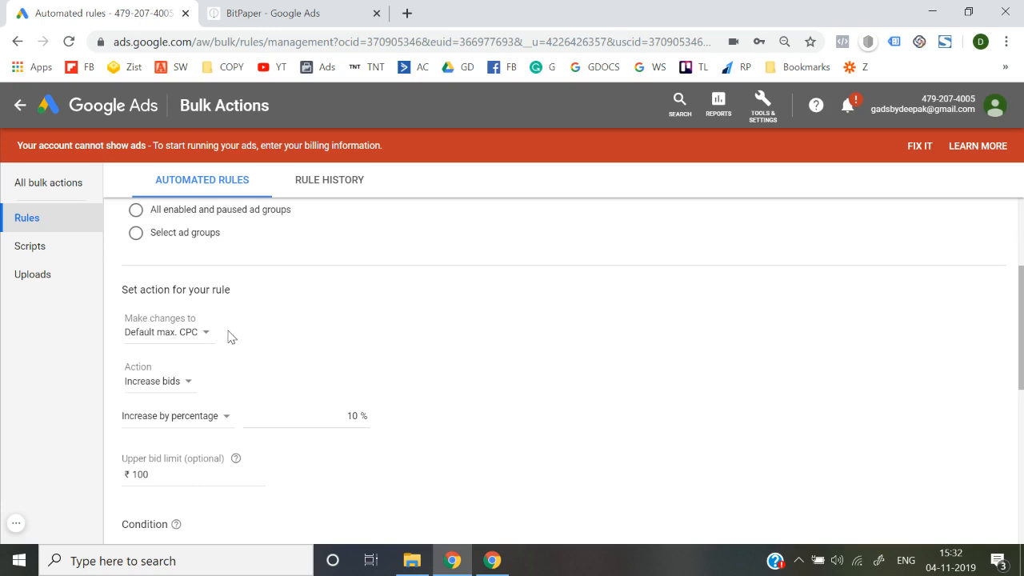
scroll(228, 336, "up", 2)
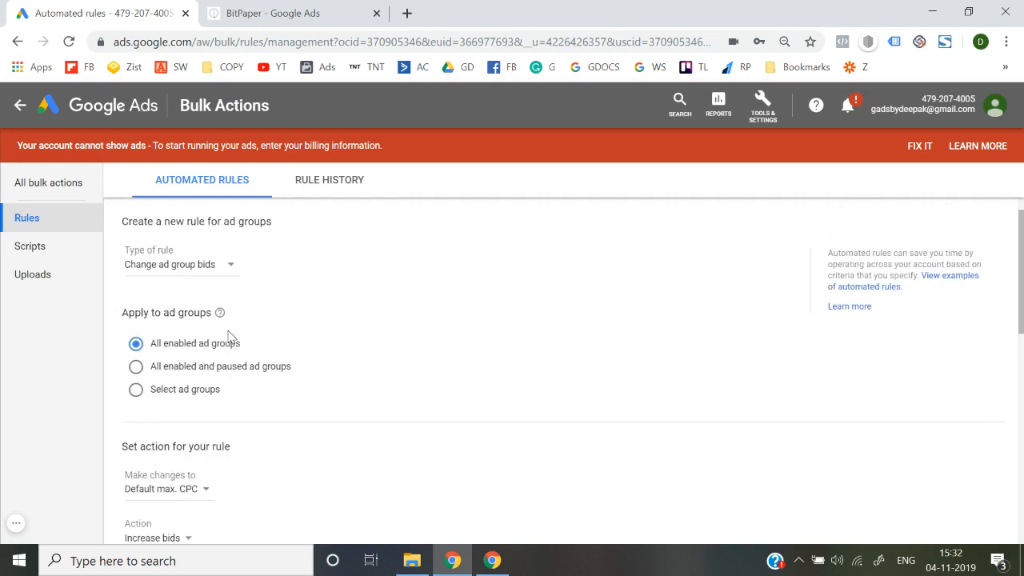
scroll(228, 336, "down", 3)
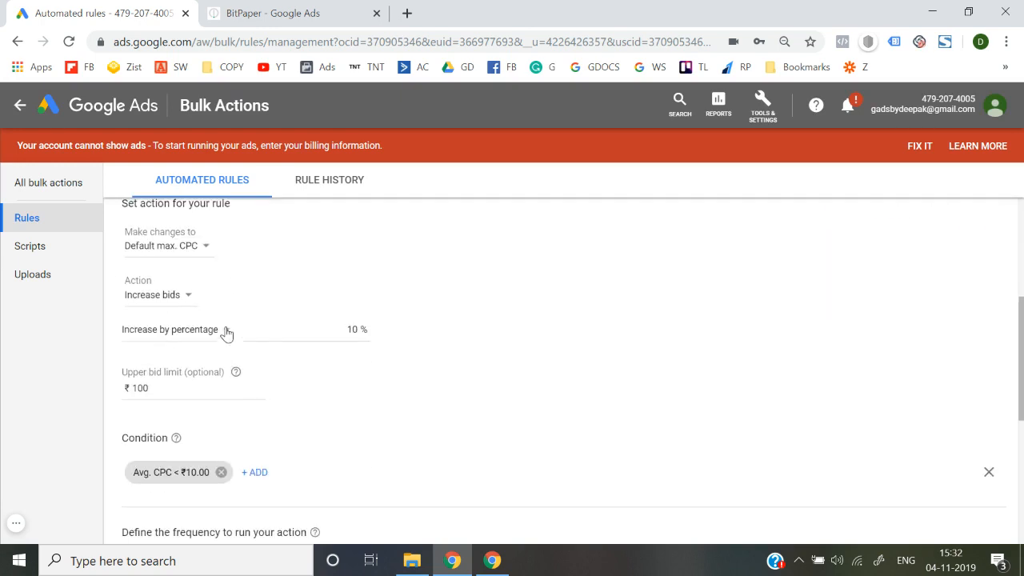
left_click(164, 296)
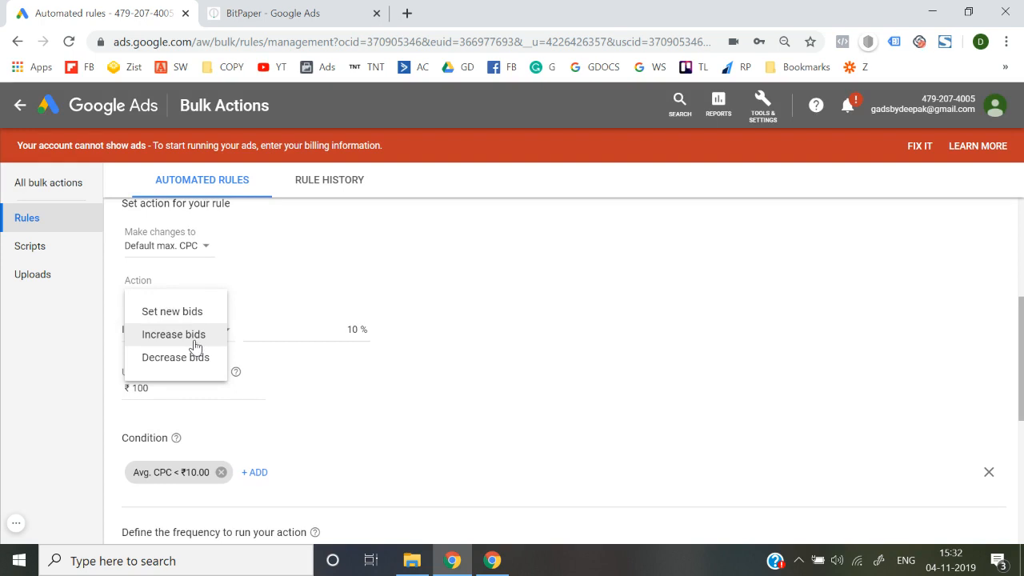
left_click(196, 334)
scroll(392, 262, "up", 3)
scroll(393, 261, "down", 1)
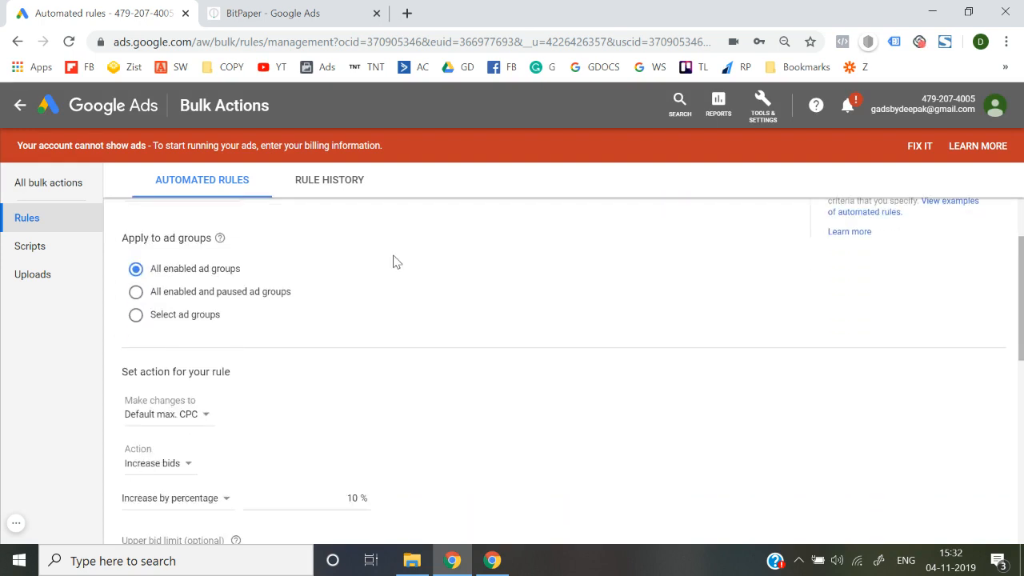
scroll(393, 262, "down", 2)
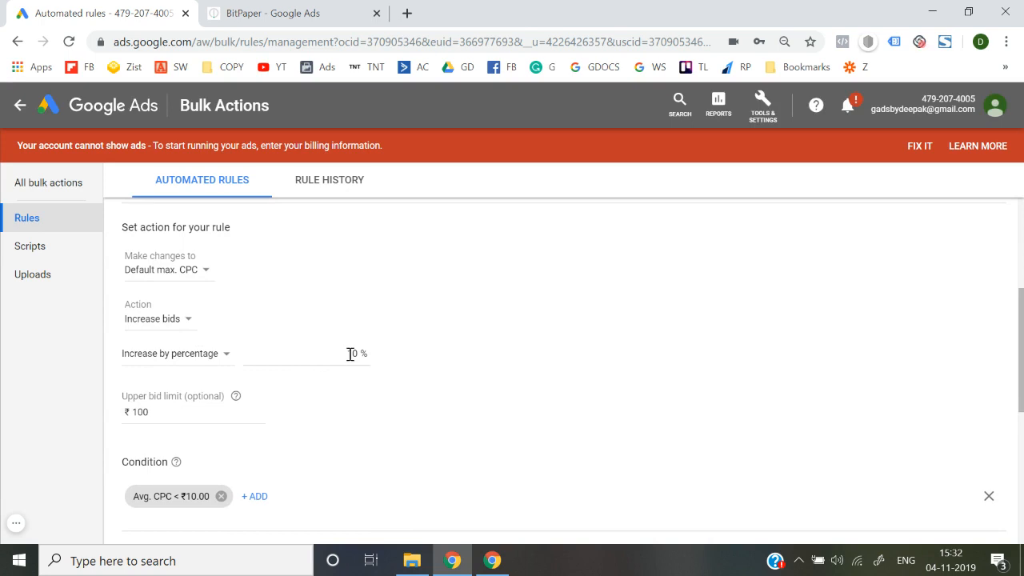
scroll(359, 422, "down", 4)
scroll(359, 422, "up", 2)
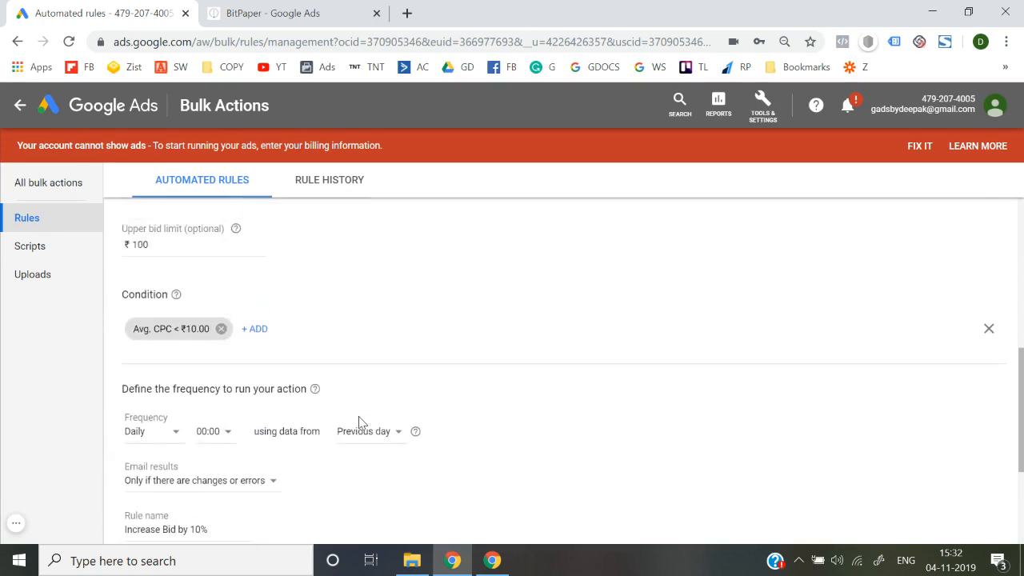
scroll(359, 422, "up", 2)
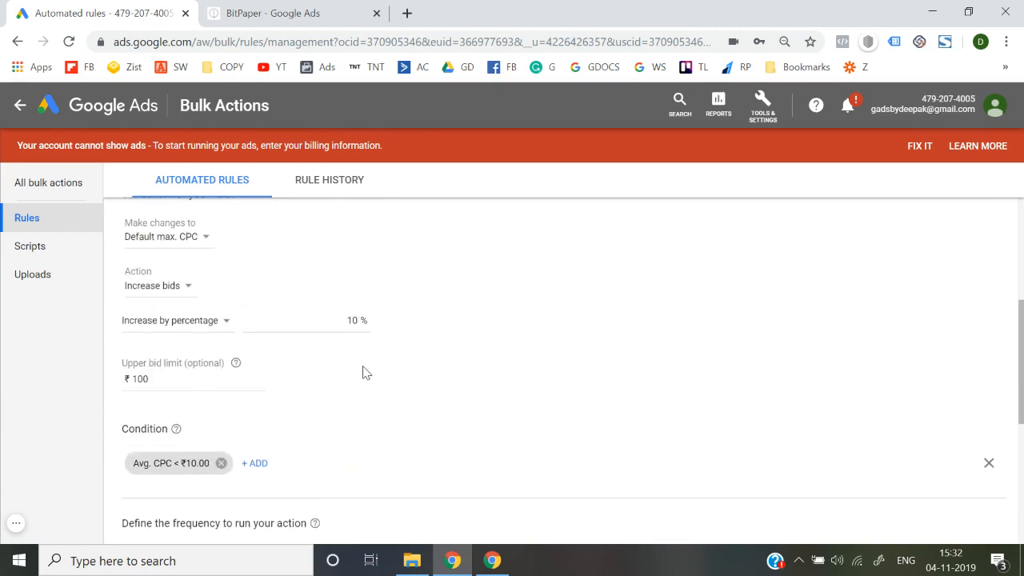
scroll(362, 371, "down", 2)
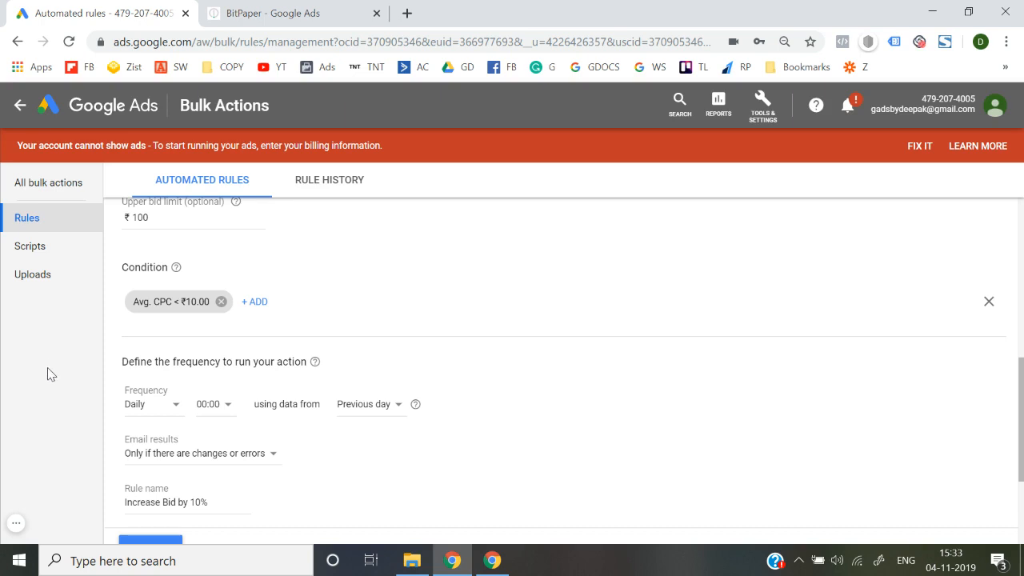
Save the ad group bid rule and look across its entry in the automated rules table.
scroll(200, 440, "down", 1)
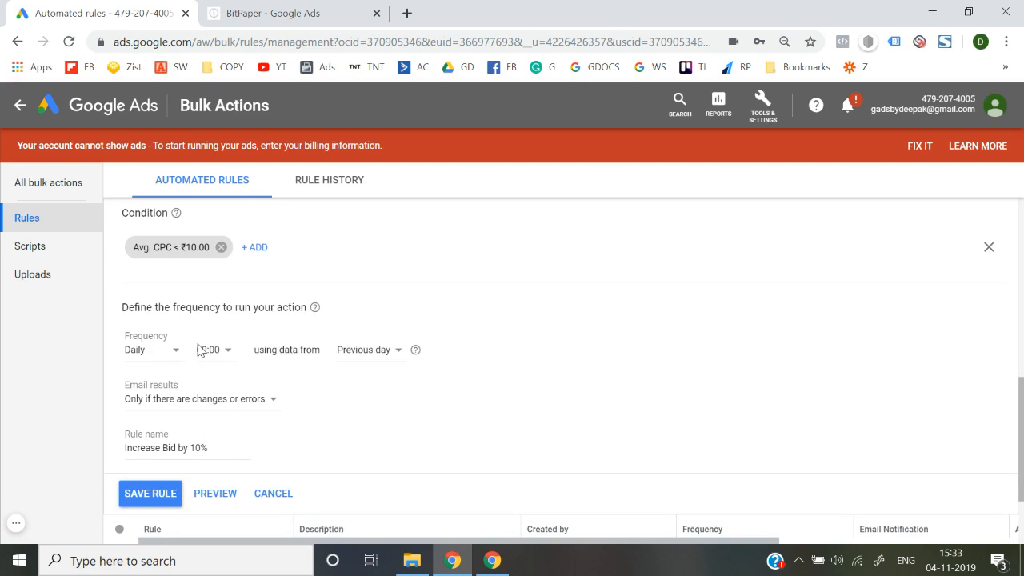
left_click(139, 492)
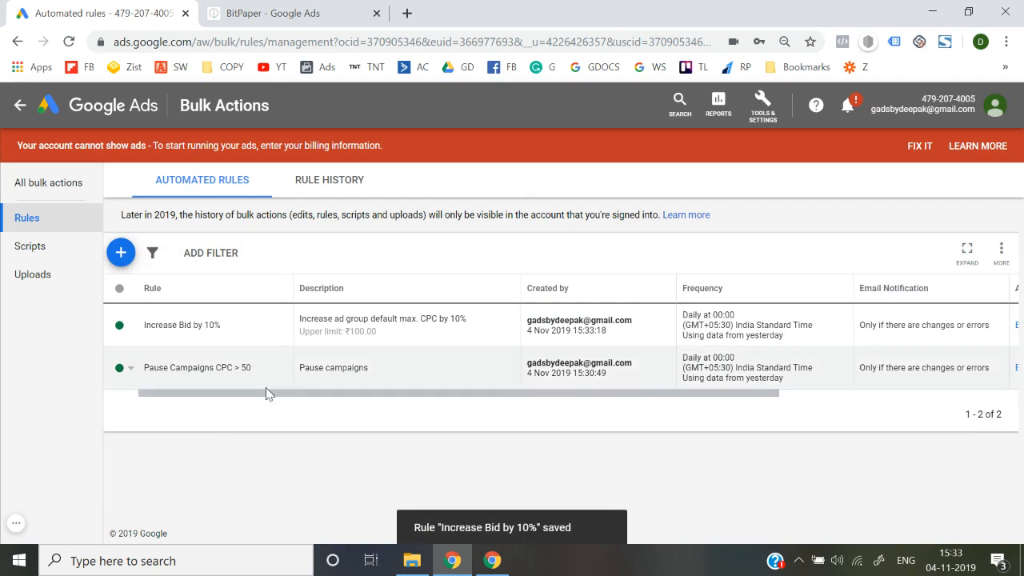
scroll(266, 392, "right", 4)
scroll(266, 392, "left", 4)
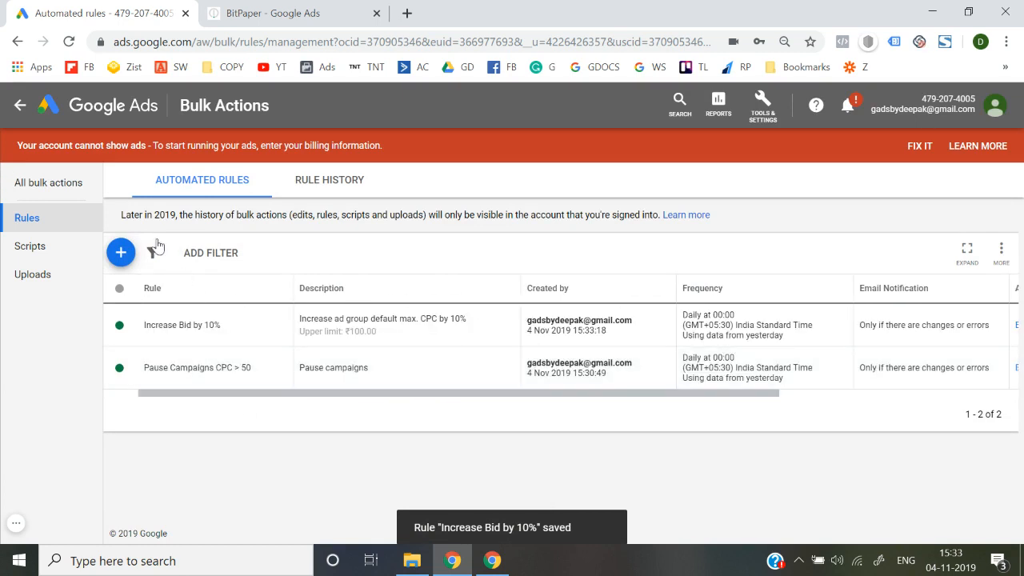
Open a new keyword rule to view the available rule types, and cancel it without choosing one.
right_click(121, 252)
left_click(122, 252)
left_click(122, 252)
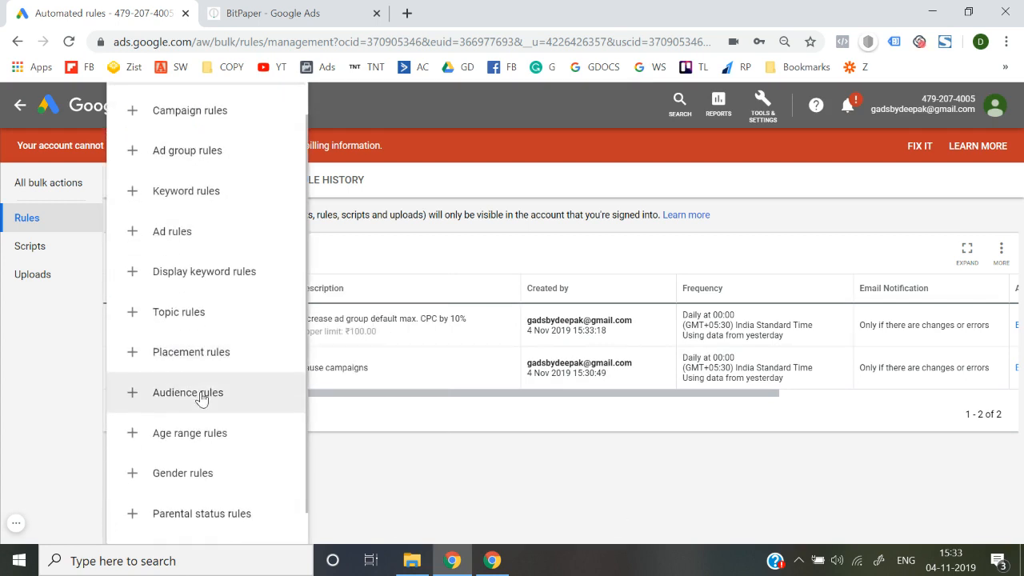
scroll(212, 319, "up", 1)
left_click(225, 239)
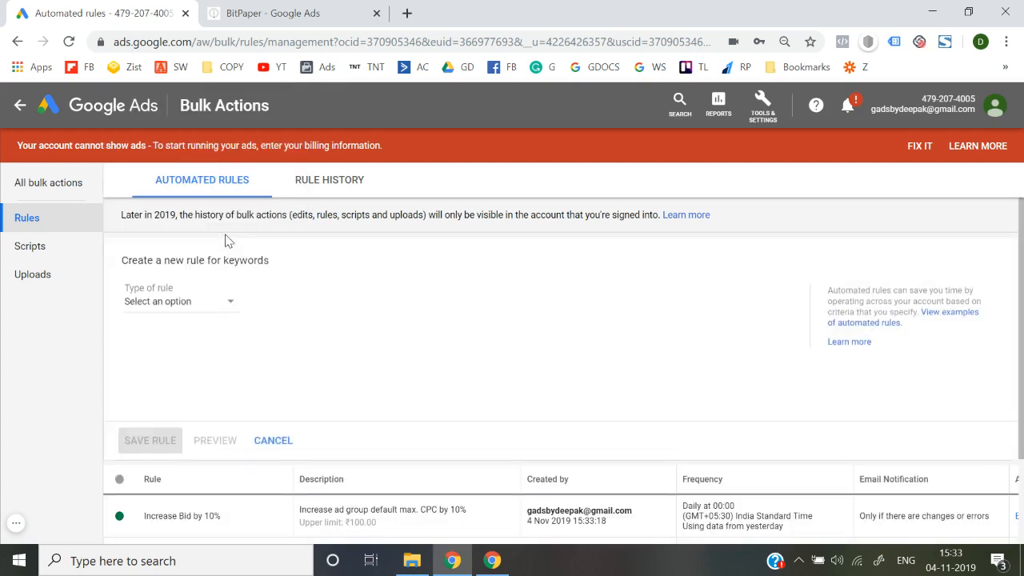
left_click(184, 305)
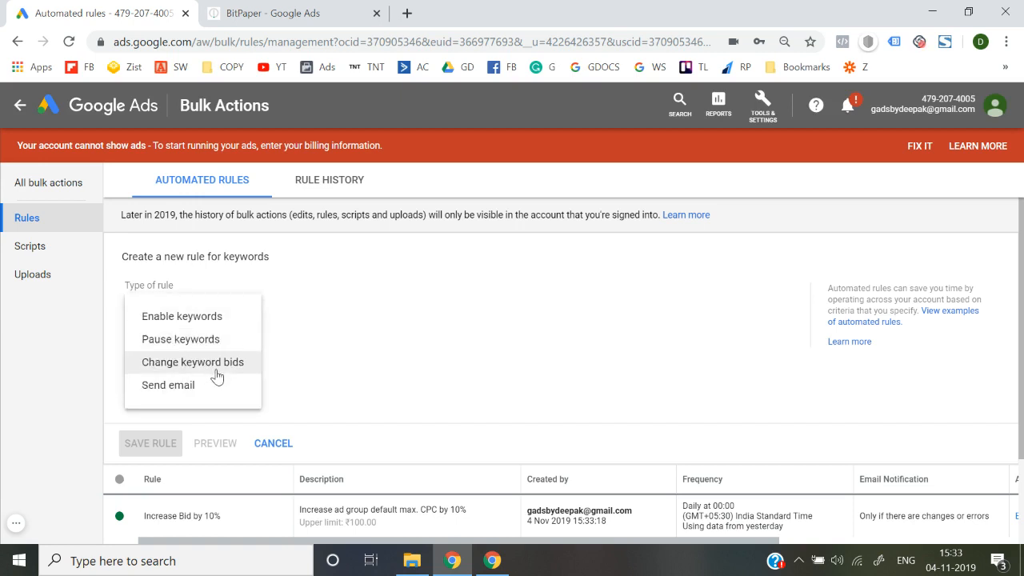
left_click(345, 435)
left_click(272, 444)
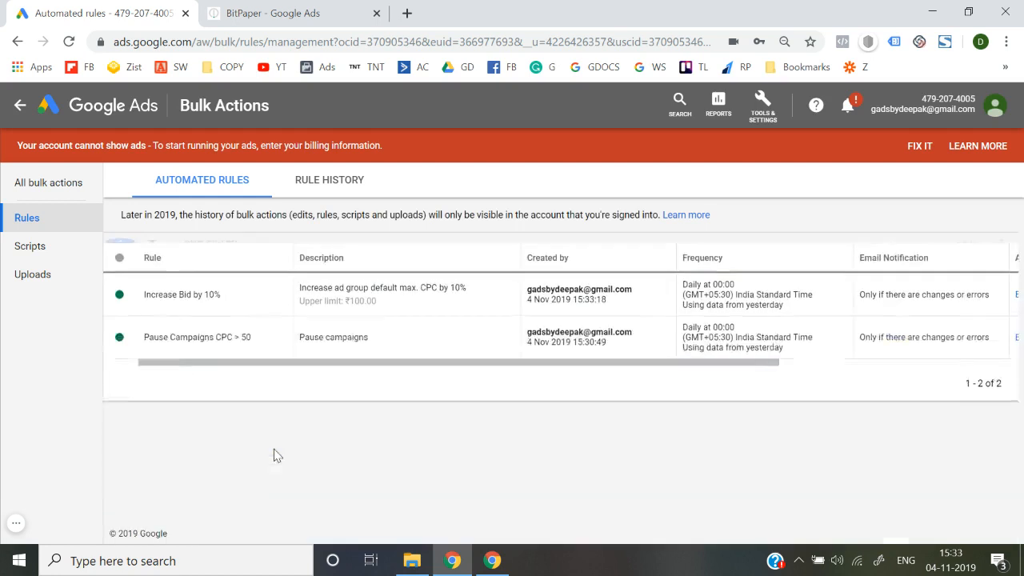
Examine the full list of rule categories available for new automated rules, from campaign to income range, and close it.
left_click(120, 253)
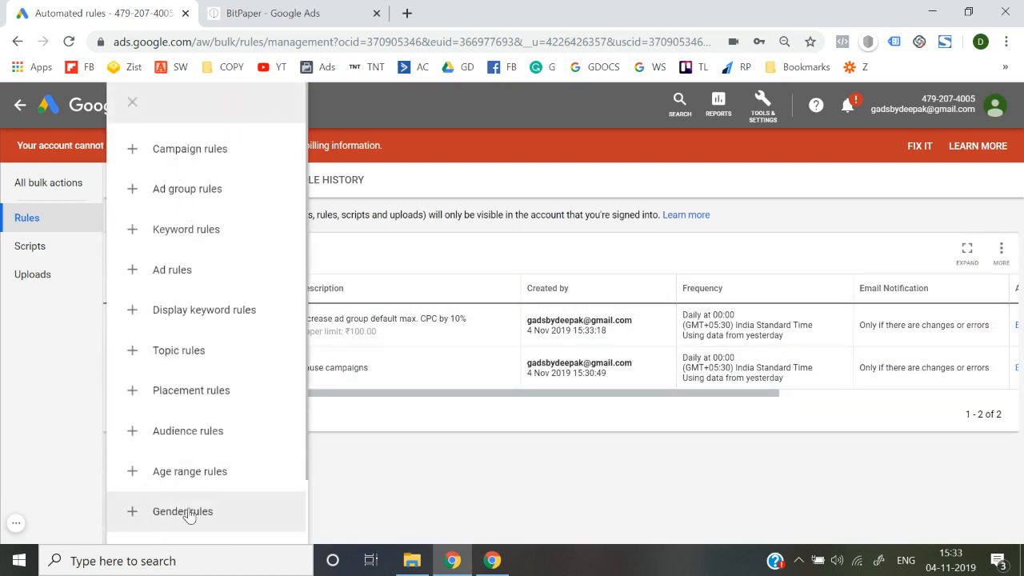
scroll(185, 511, "down", 1)
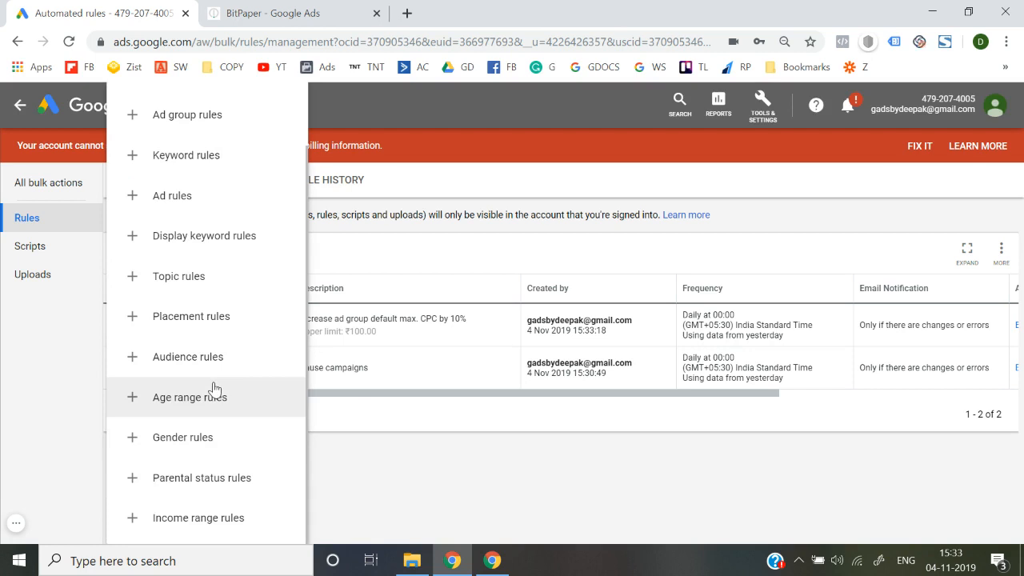
scroll(213, 388, "up", 2)
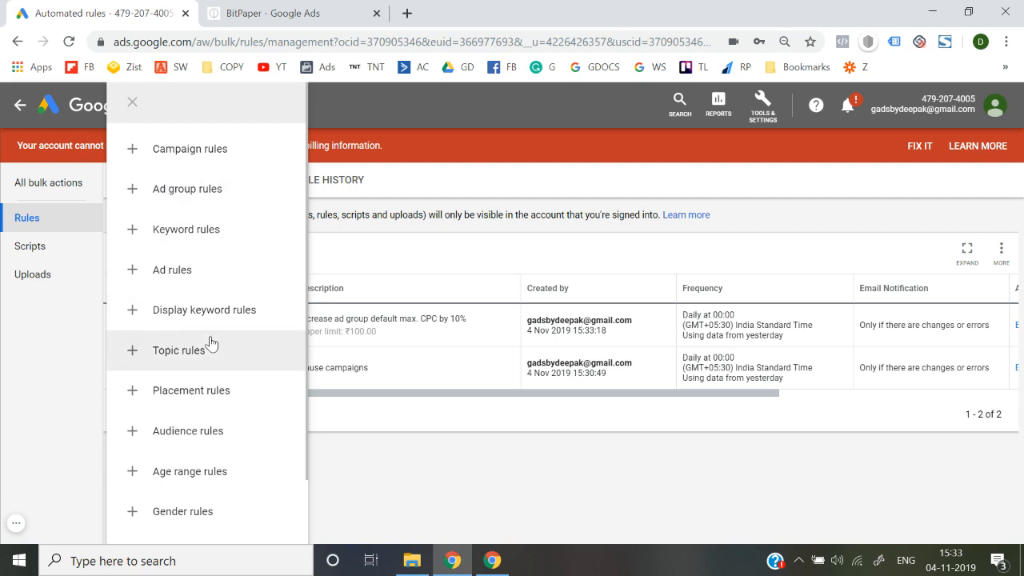
scroll(210, 344, "down", 1)
scroll(210, 344, "up", 1)
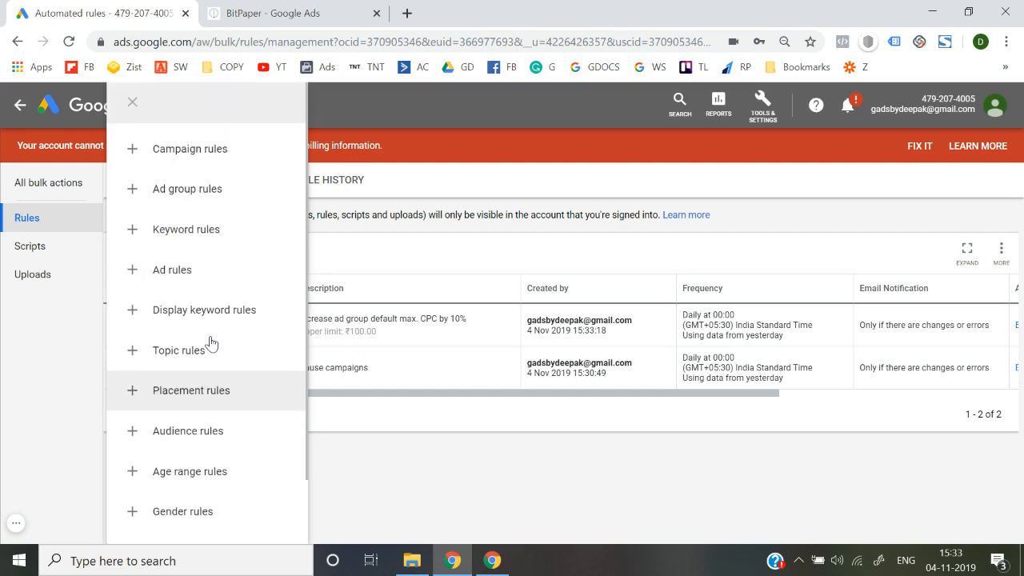
scroll(210, 344, "down", 1)
scroll(200, 427, "up", 1)
scroll(200, 428, "down", 1)
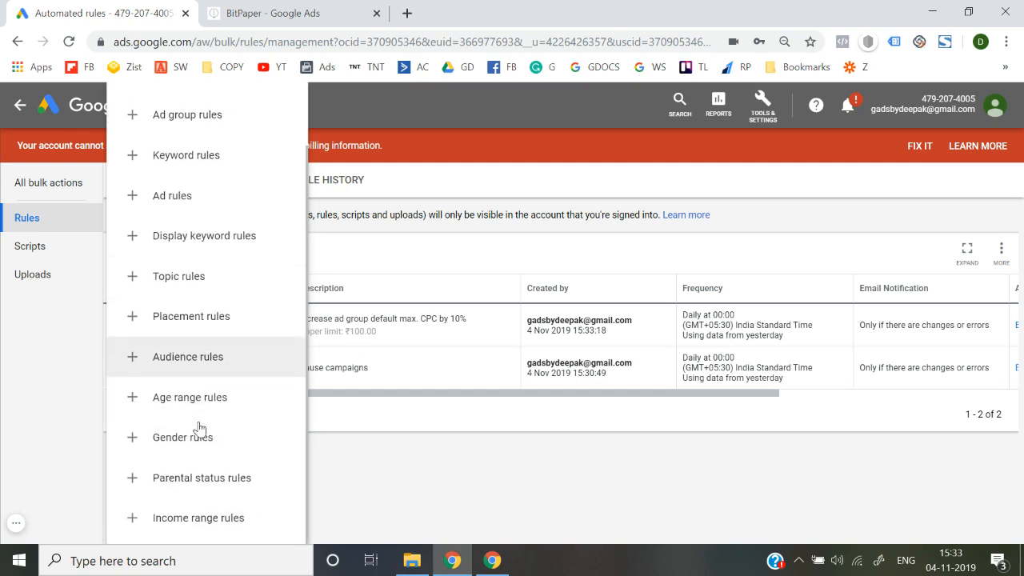
scroll(200, 428, "up", 2)
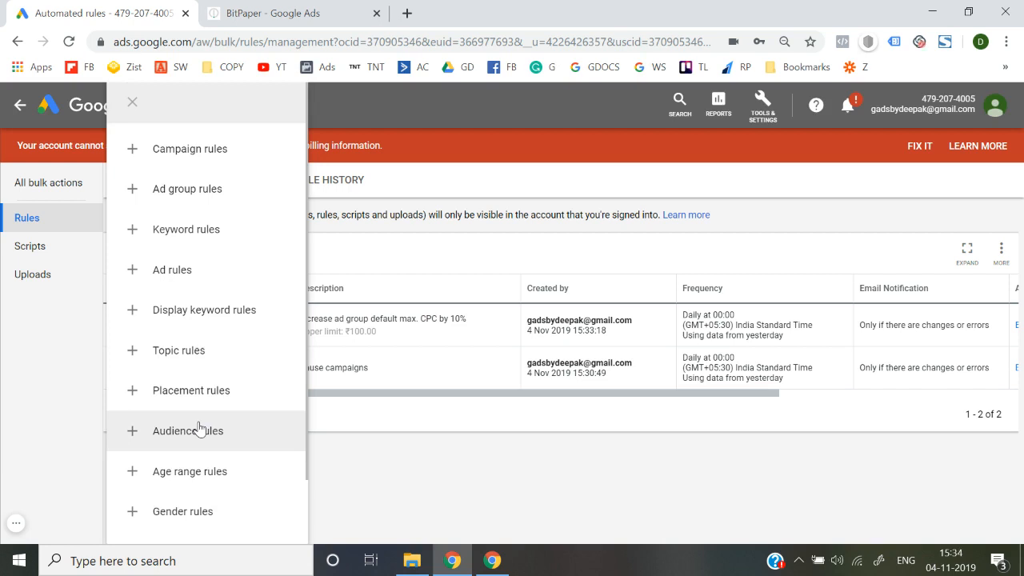
scroll(199, 427, "down", 2)
scroll(199, 427, "up", 2)
left_click(385, 485)
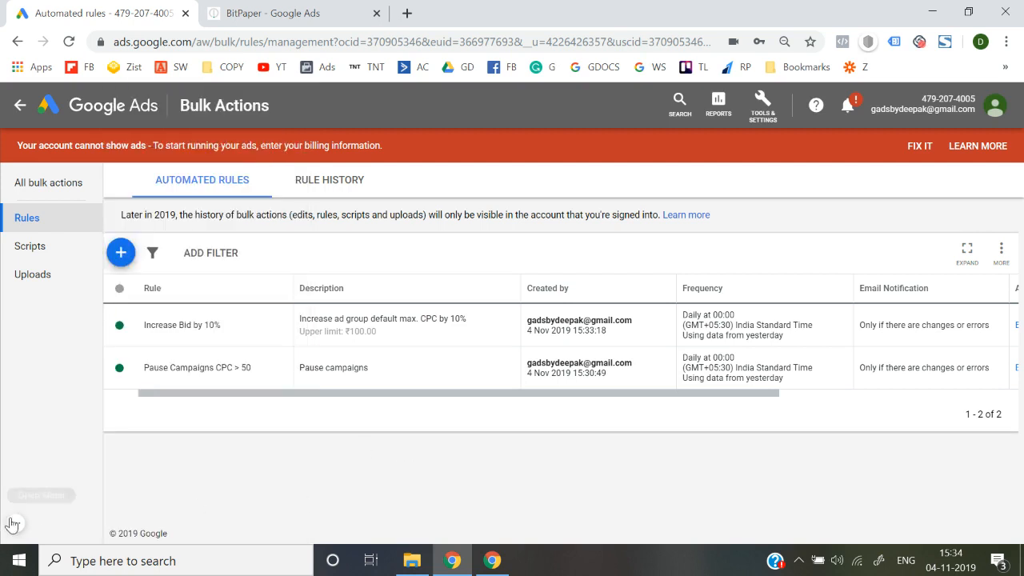